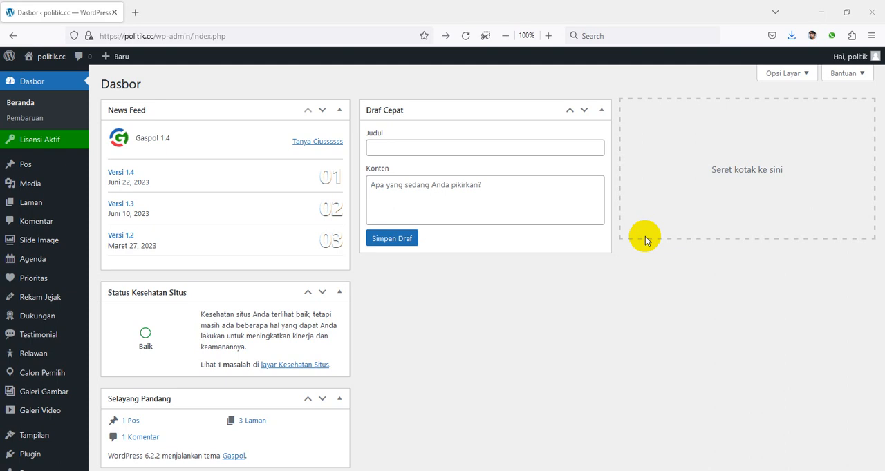
Open the Customizer for the site's active theme from the dashboard
scroll(159, 261, "down", 3)
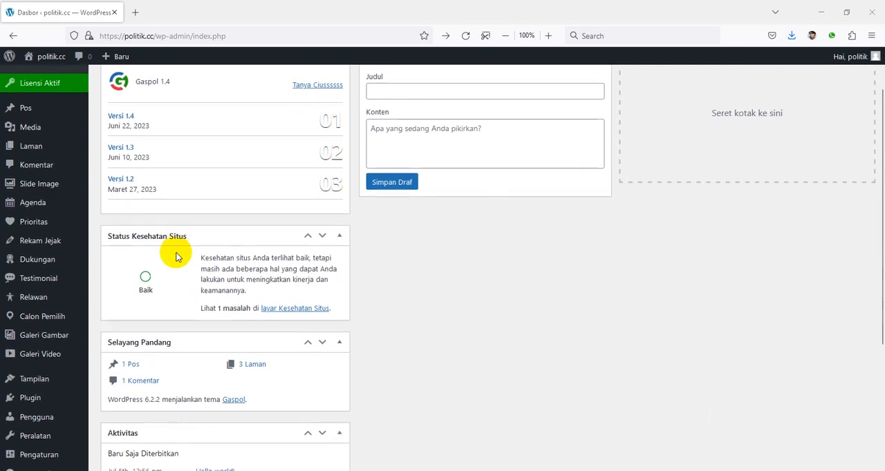
mouse_move(36, 364)
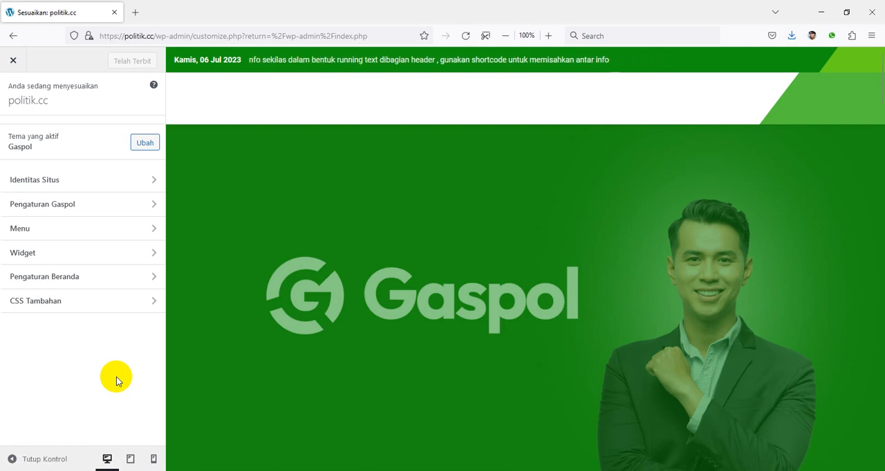
Examine the homepage preview's sections, from the slider, program and agenda blocks to the Rekam Jejak and candidate share info
scroll(458, 250, "down", 5)
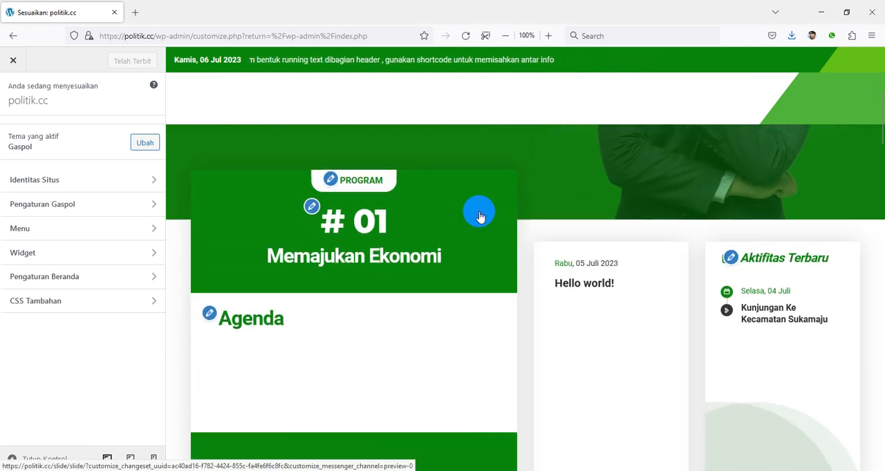
scroll(414, 249, "up", 3)
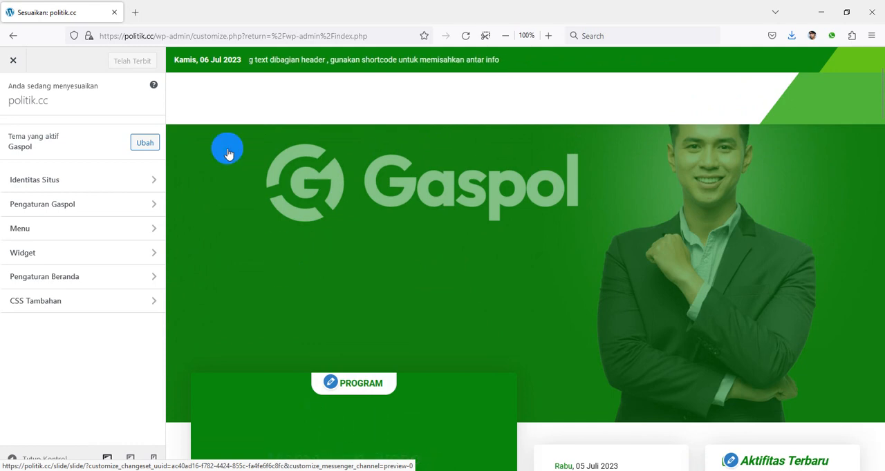
scroll(484, 221, "down", 8)
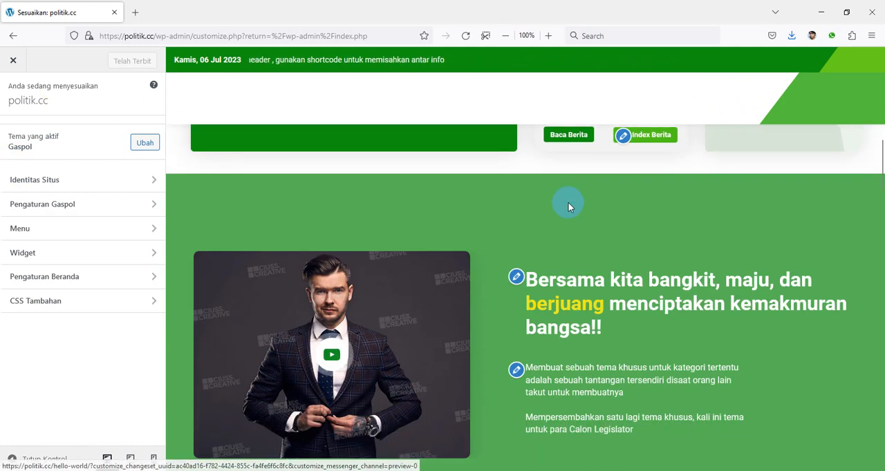
scroll(568, 207, "down", 7)
scroll(587, 226, "down", 3)
scroll(664, 233, "down", 1)
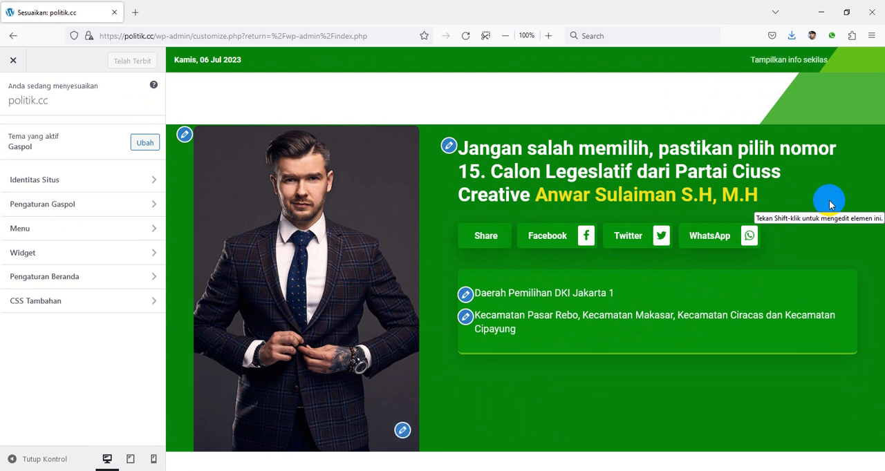
scroll(830, 205, "up", 5)
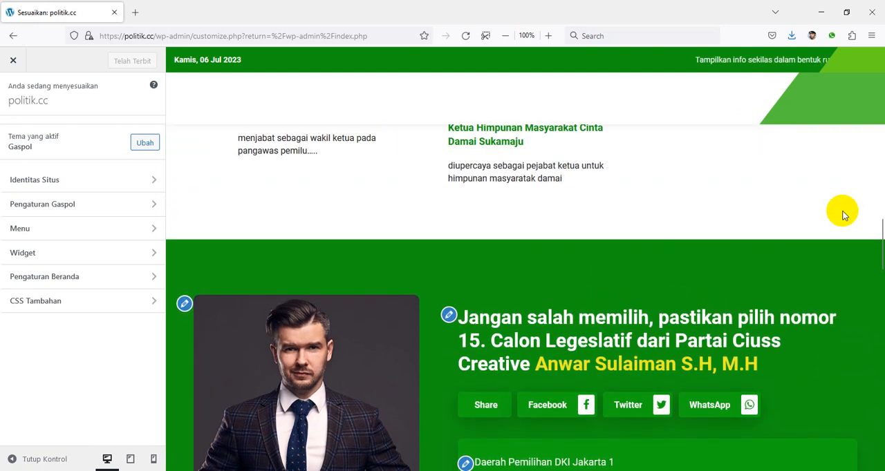
scroll(713, 221, "up", 14)
scroll(756, 207, "down", 9)
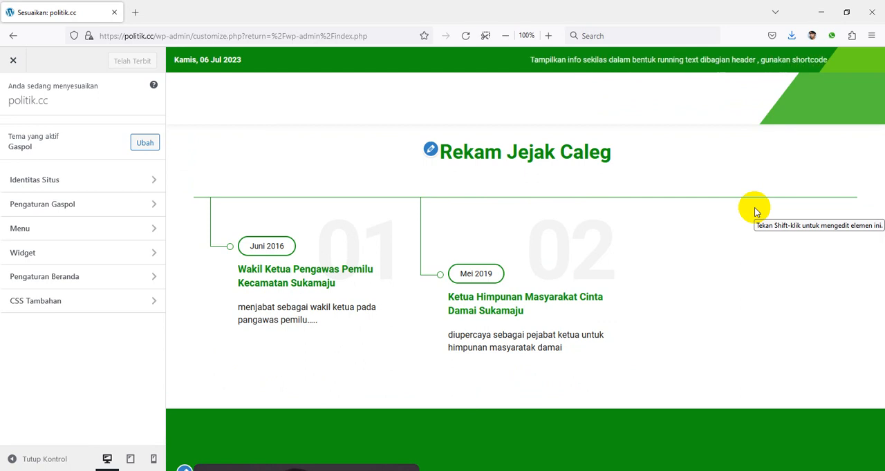
scroll(741, 226, "up", 8)
scroll(691, 214, "up", 8)
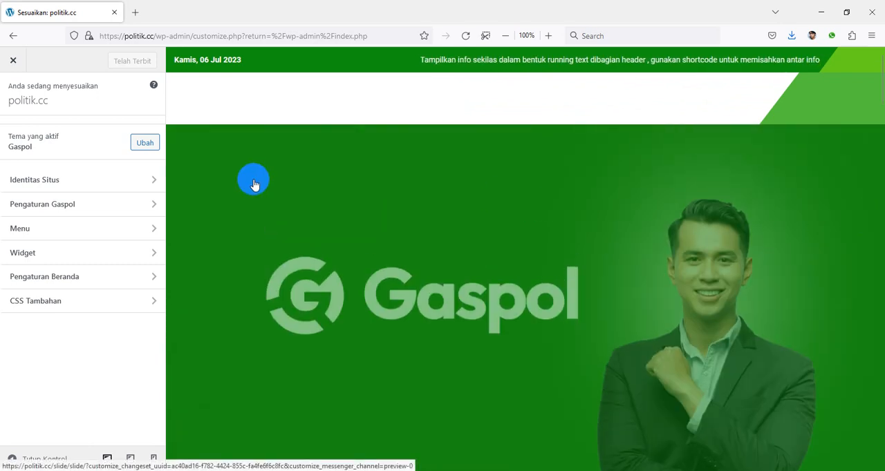
Open the Gaspol theme's Pengaturan Umum and review its font and colour options against the homepage preview
left_click(47, 212)
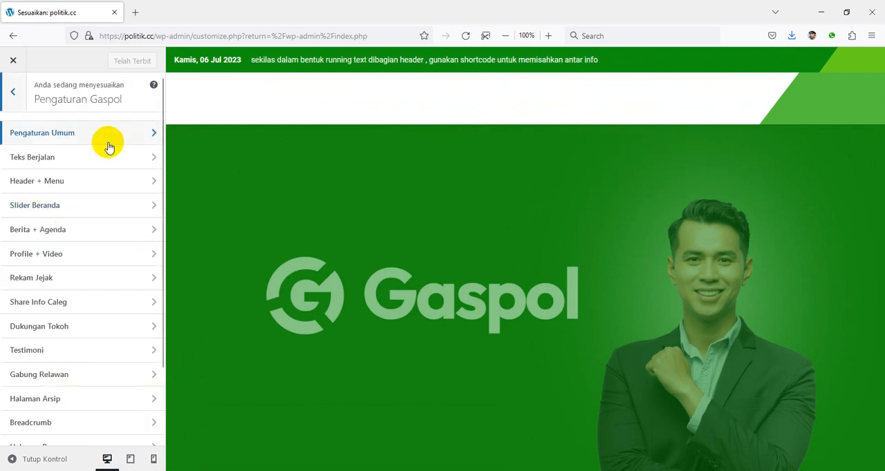
scroll(111, 142, "down", 3)
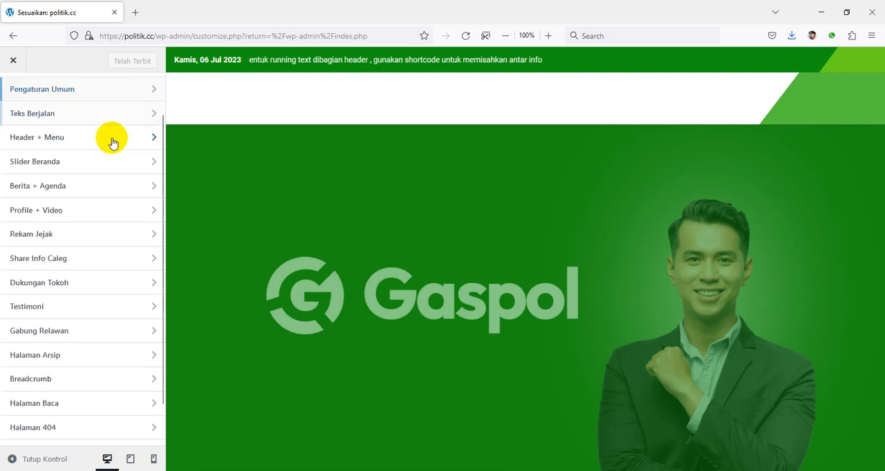
scroll(103, 357, "up", 3)
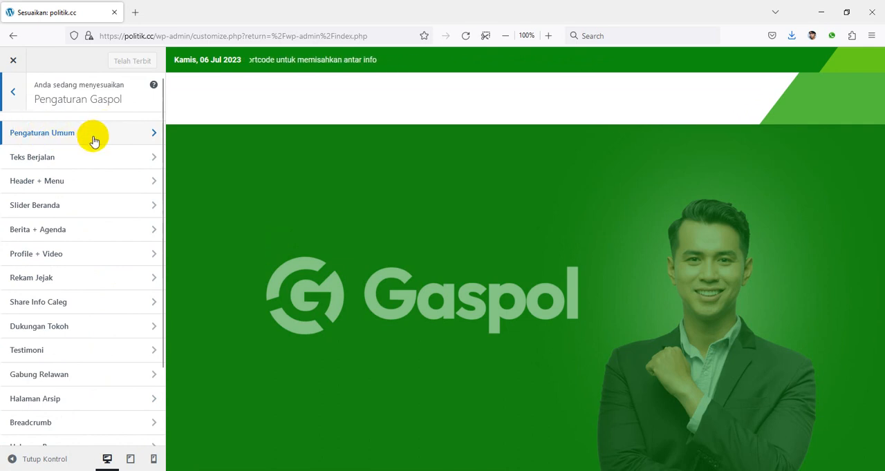
left_click(92, 139)
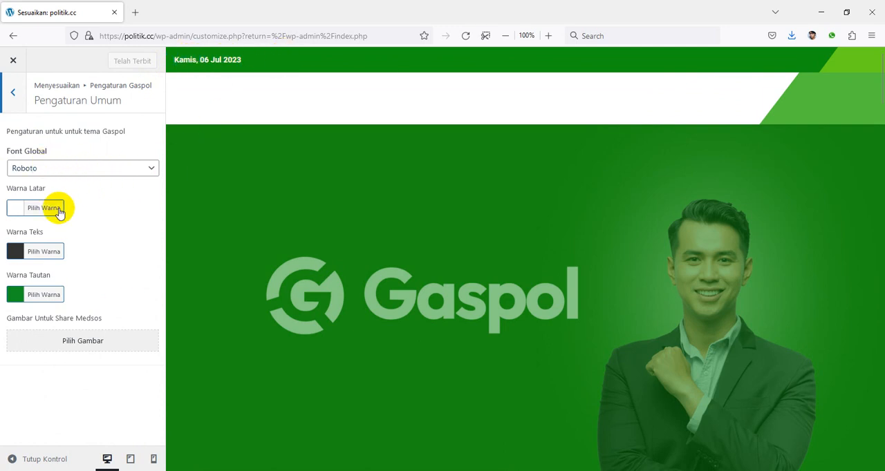
scroll(306, 200, "down", 5)
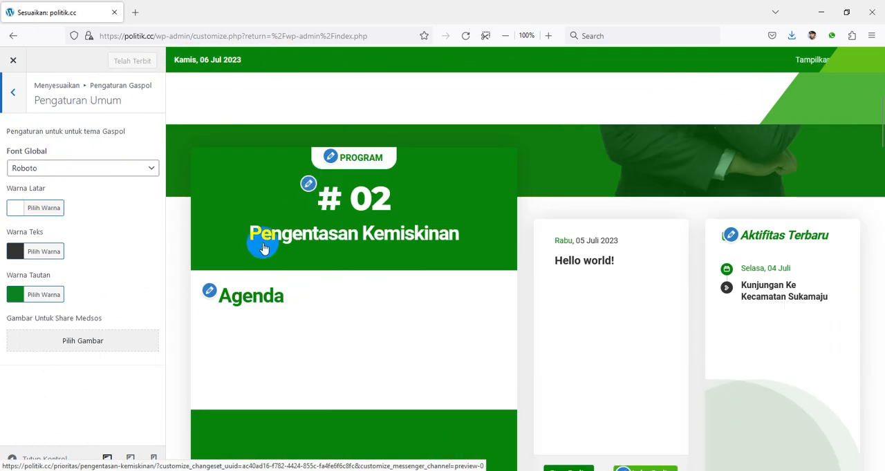
scroll(170, 253, "down", 10)
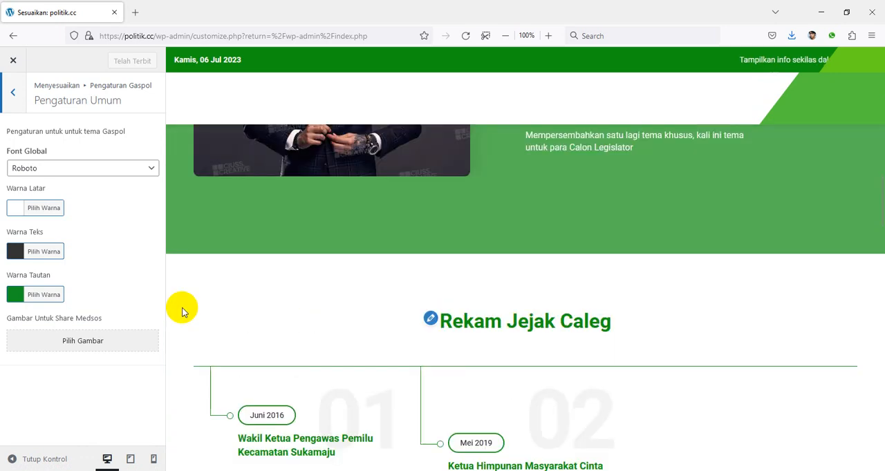
scroll(182, 308, "up", 8)
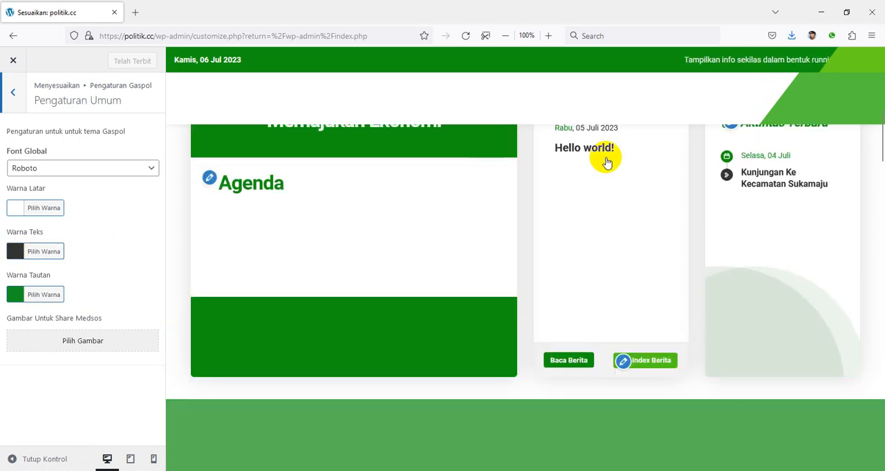
scroll(612, 179, "up", 6)
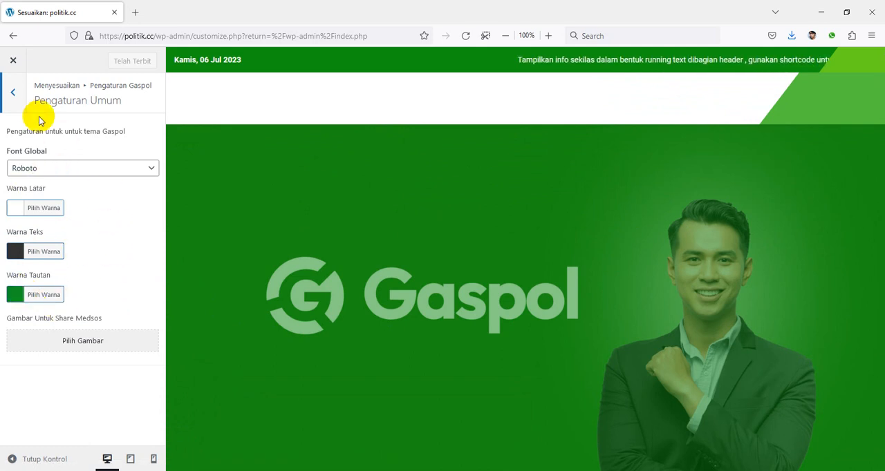
Open the Teks Berjalan settings and review the content source choices and the header running text
left_click(13, 92)
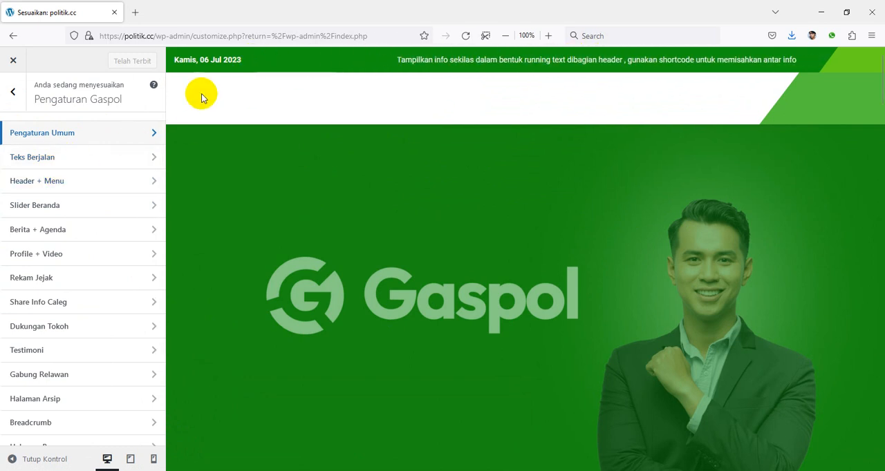
left_click(71, 159)
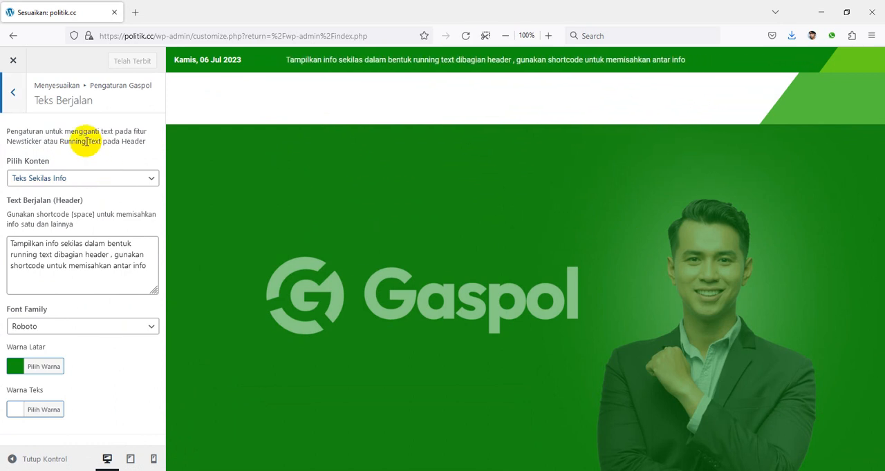
left_click(85, 181)
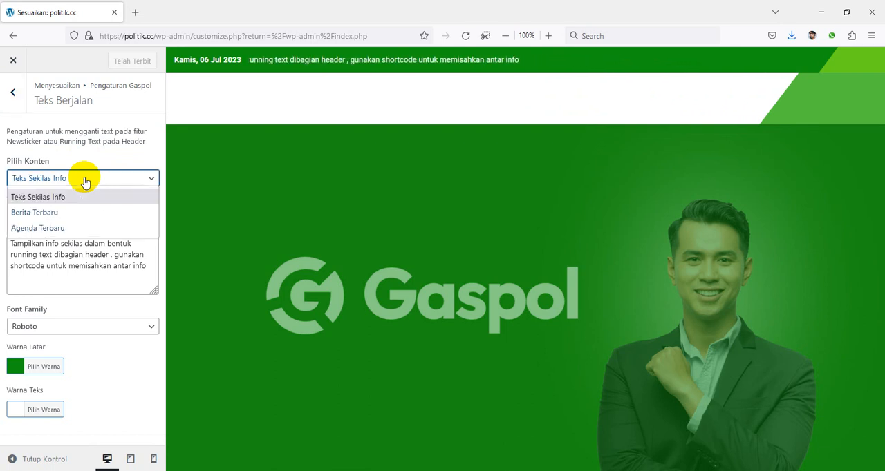
left_click(84, 160)
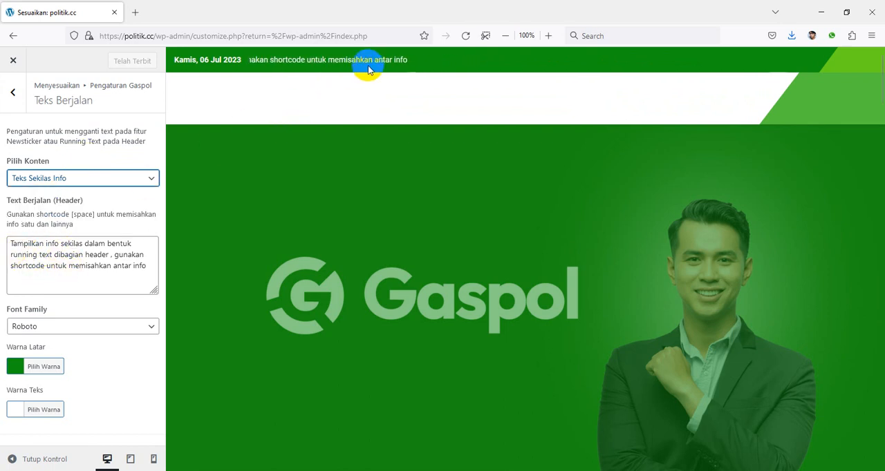
left_click(146, 270)
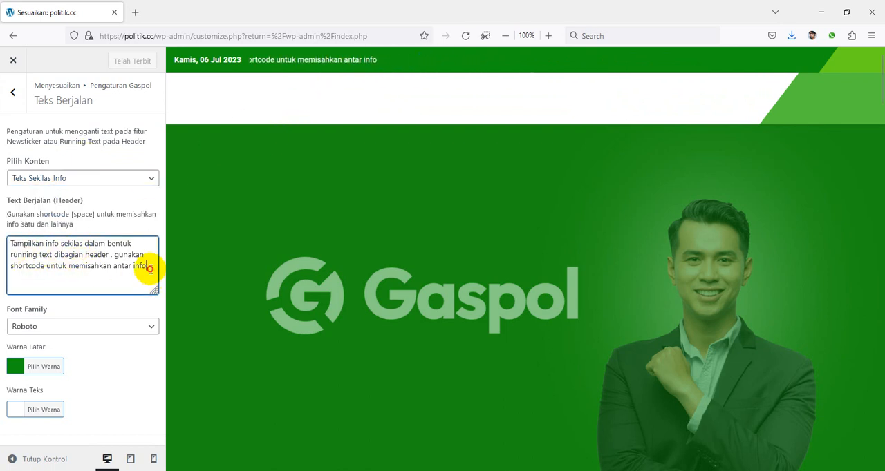
Try Berita Terbaru as the header running text's content, and set it to Agenda Terbaru
left_click(60, 185)
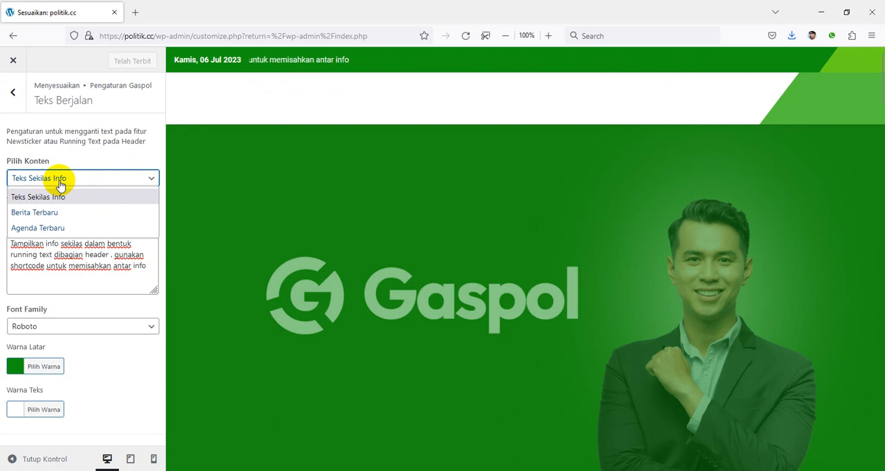
left_click(56, 214)
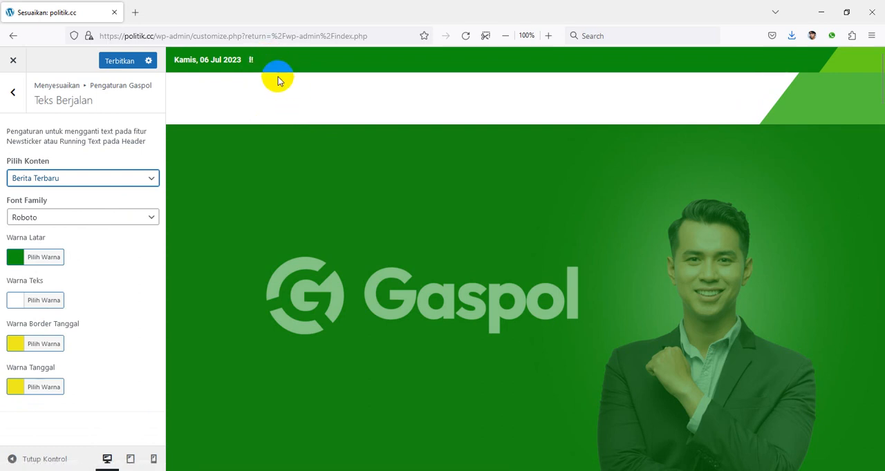
left_click(77, 177)
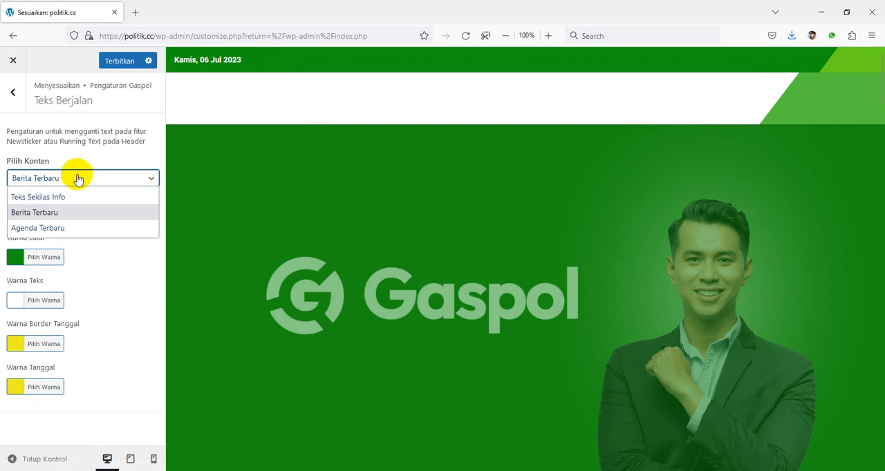
left_click(58, 228)
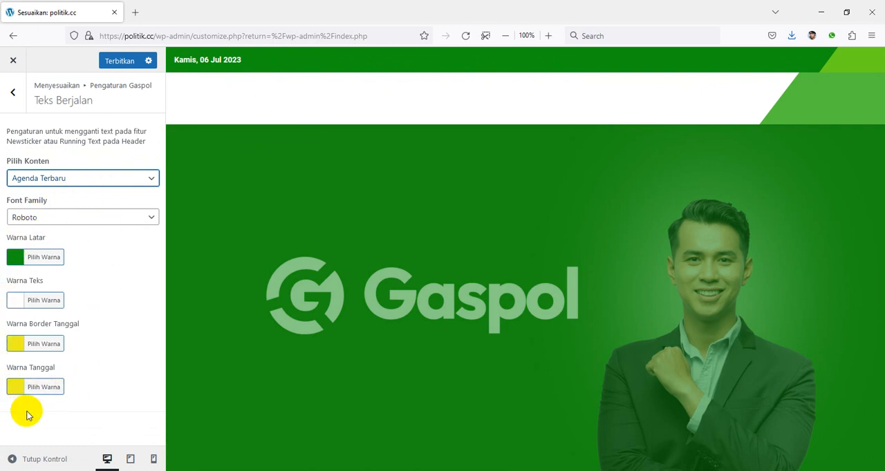
left_click(225, 82)
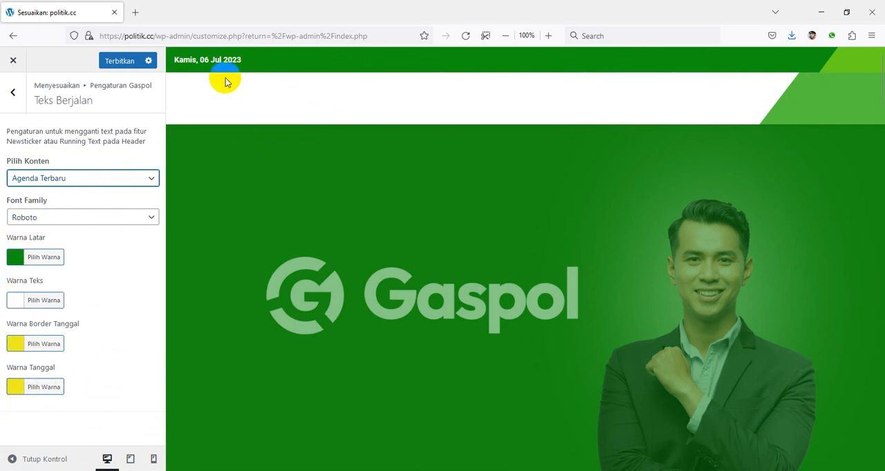
Open the Header + Menu settings and review the header colours, menu font options and Download PDF fields
left_click(13, 92)
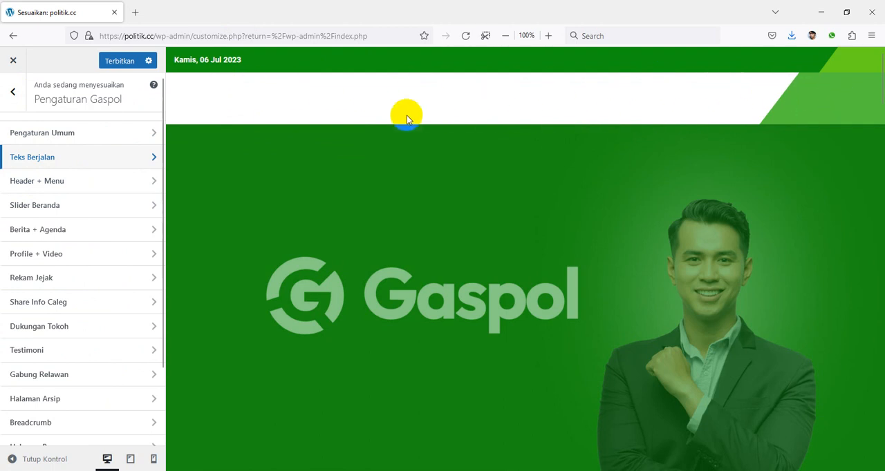
left_click(89, 186)
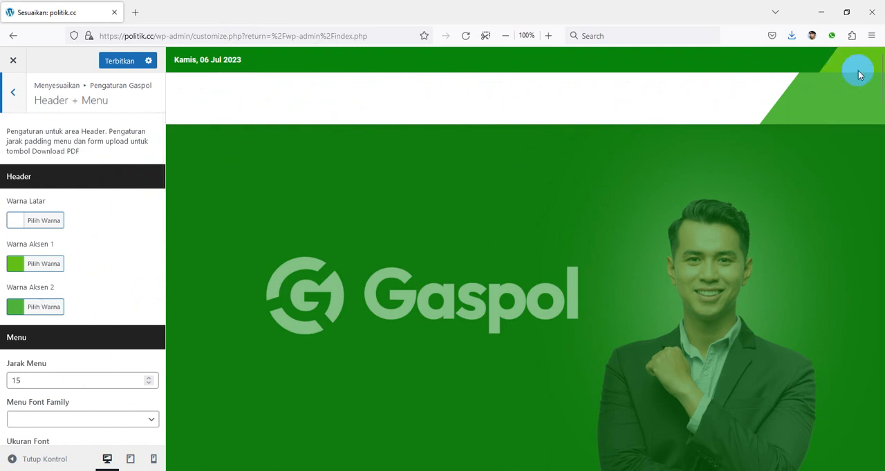
scroll(6, 267, "down", 5)
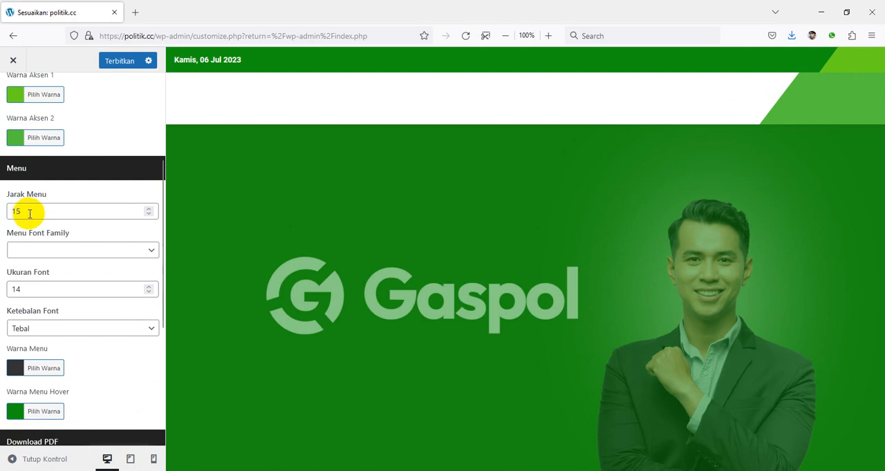
left_click(74, 252)
left_click(78, 237)
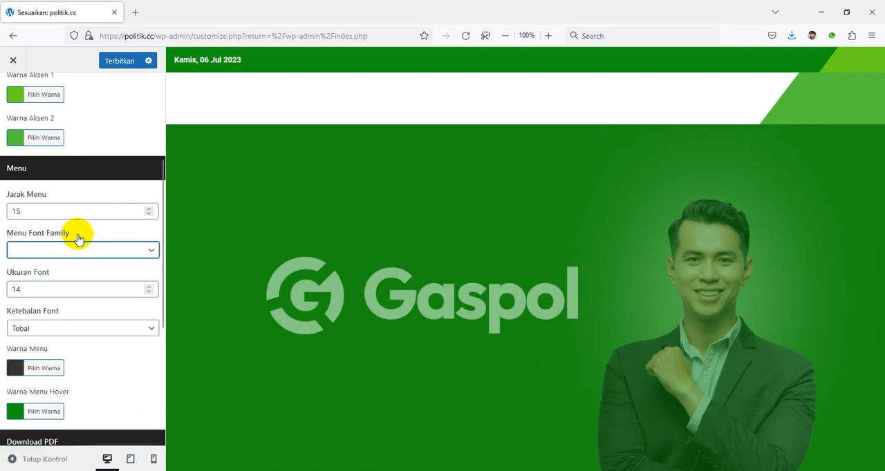
scroll(79, 279, "down", 5)
scroll(72, 300, "down", 1)
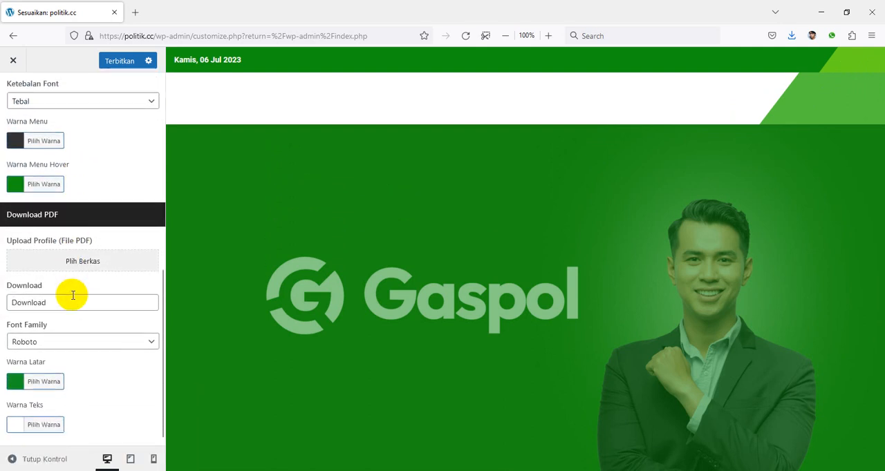
Upload Ciuss Creative.pdf as the profile file for the header's Download PDF section, and review the remaining header options
left_click(81, 258)
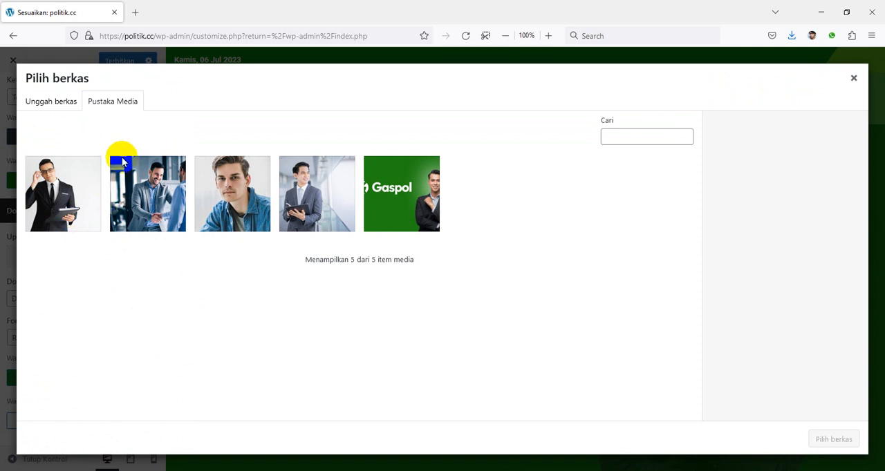
left_click(62, 107)
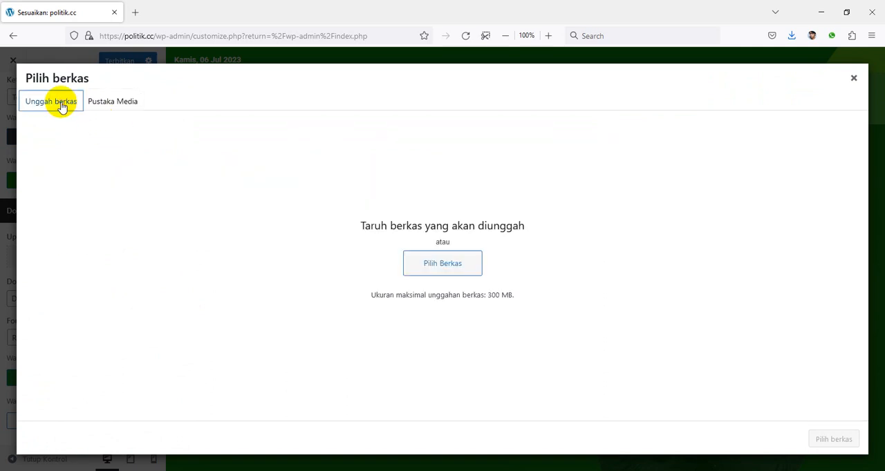
left_click(442, 265)
left_click(783, 41)
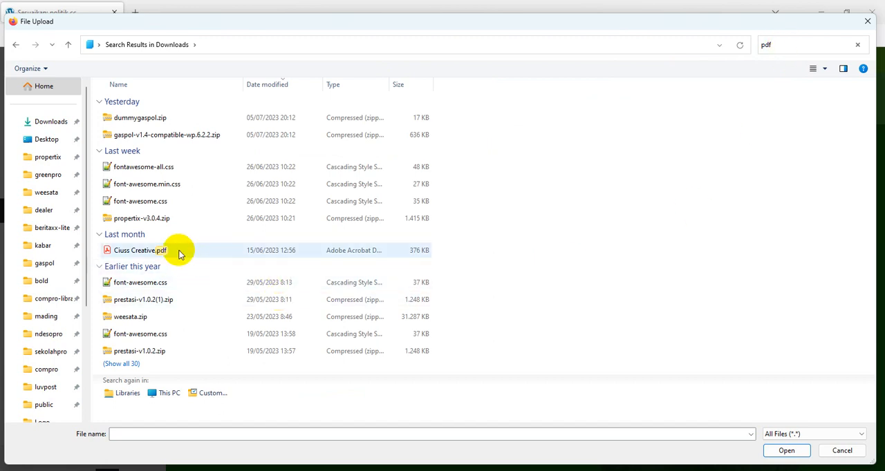
left_click(178, 252)
left_click(785, 449)
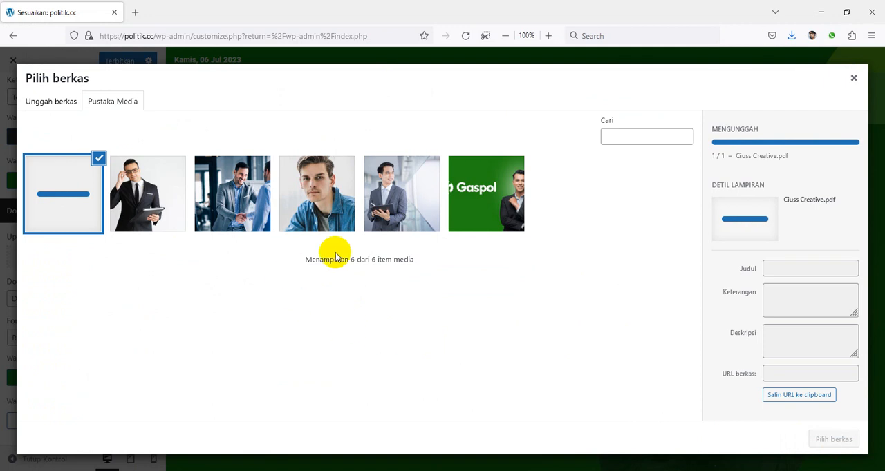
left_click(854, 449)
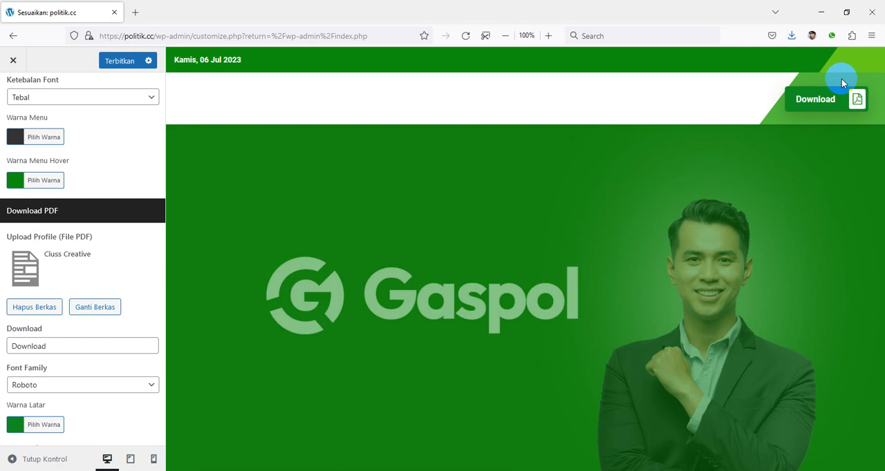
scroll(158, 276, "down", 2)
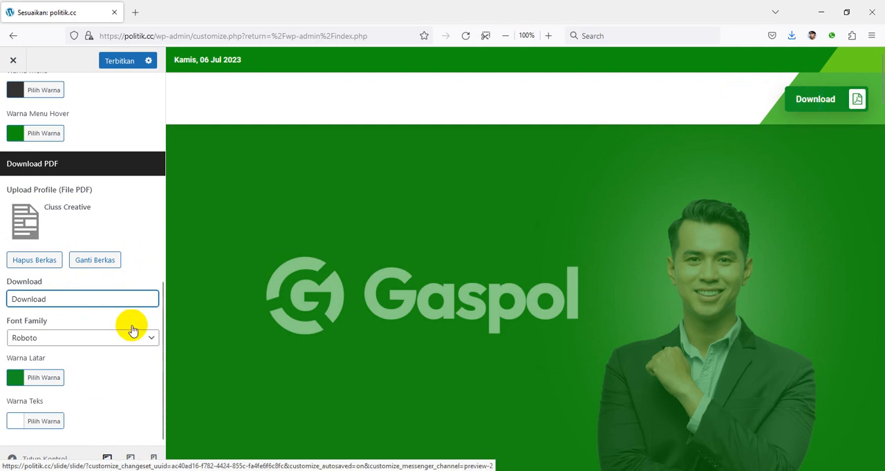
scroll(105, 336, "up", 10)
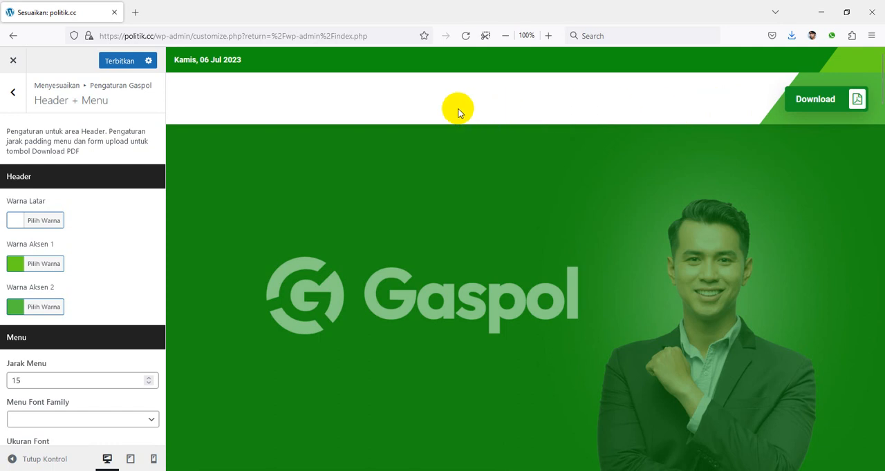
Open the Slider Beranda settings and try a Transparan value of 0 on the homepage slider
left_click(14, 94)
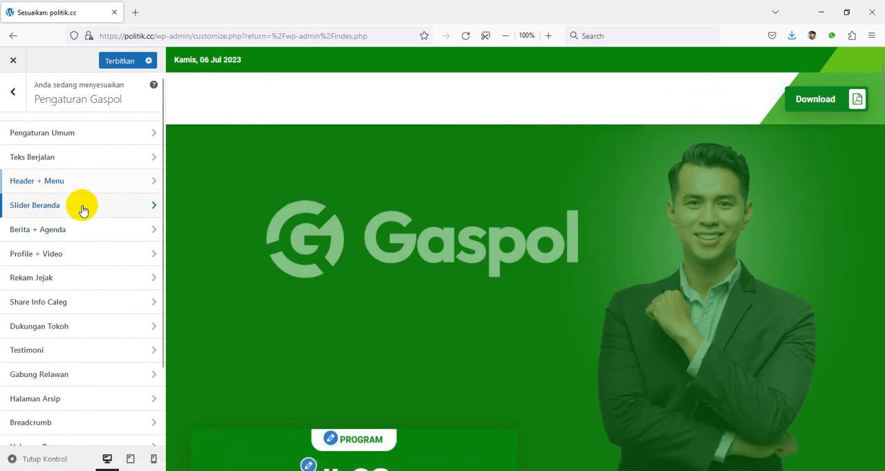
left_click(80, 207)
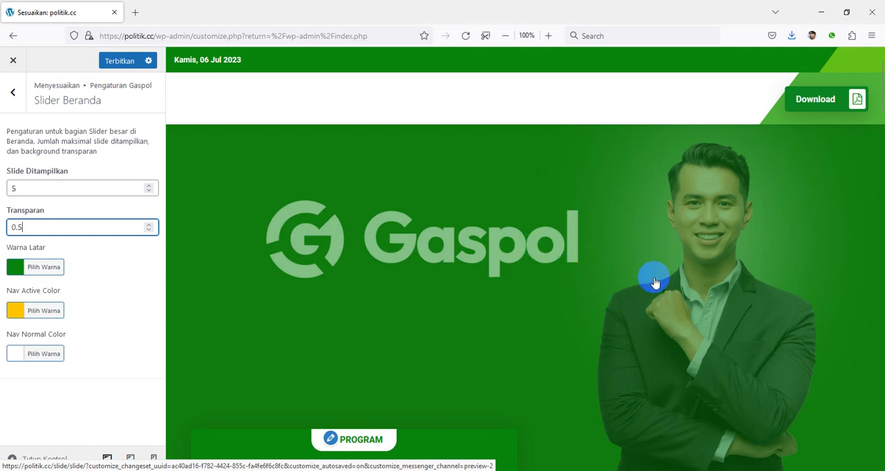
left_click(150, 232)
left_click(150, 232)
left_click(150, 232)
left_click(150, 233)
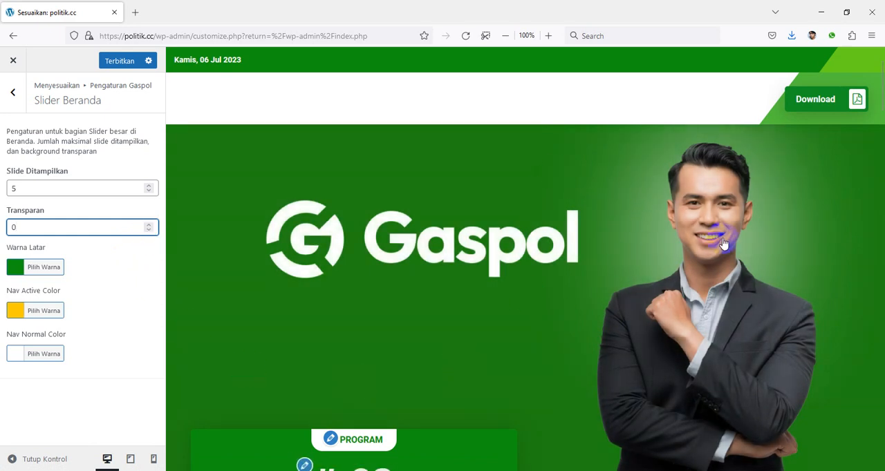
Try Transparan values of 0.1 and 1 on the homepage slider, and set the value to 0.75
type(",45")
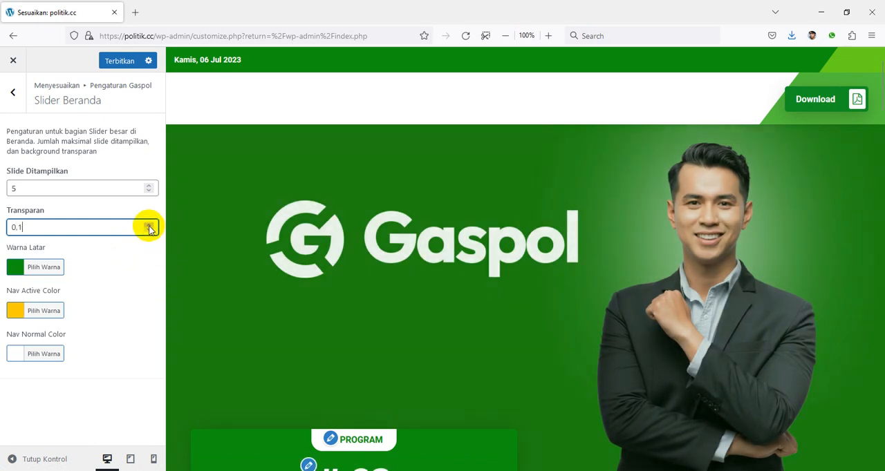
left_click(149, 226)
left_click(149, 226)
left_click(149, 226)
left_click(149, 226)
left_click(149, 226)
left_click(149, 226)
left_click(149, 226)
left_click(149, 226)
left_click(150, 226)
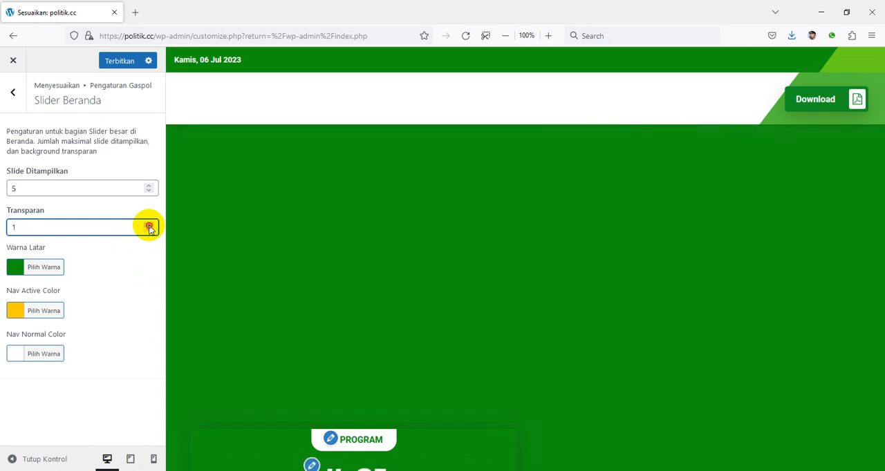
left_click(148, 231)
left_click(149, 231)
left_click(149, 231)
left_click(149, 231)
left_click(148, 231)
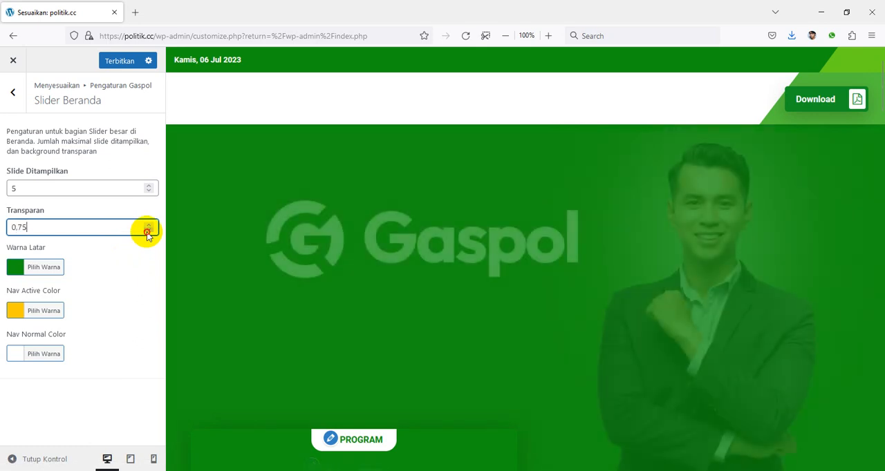
Change the slider's Warna Latar to black #000000 and set its Transparan value to 0.45
left_click(12, 268)
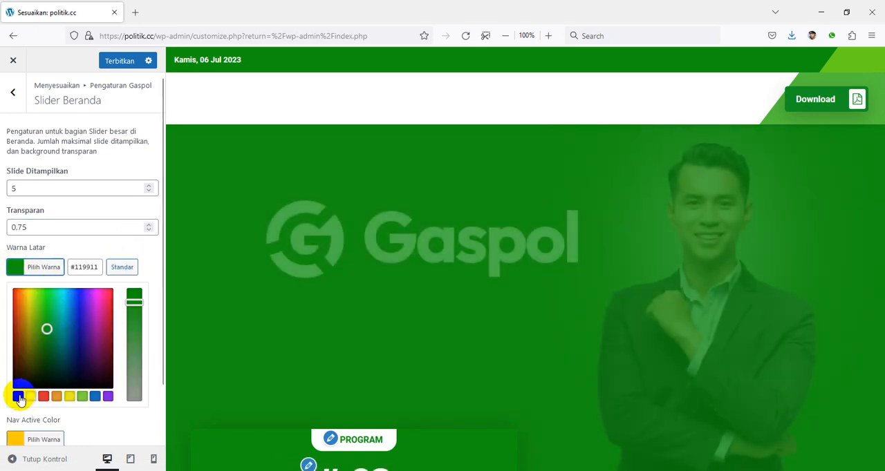
left_click(18, 397)
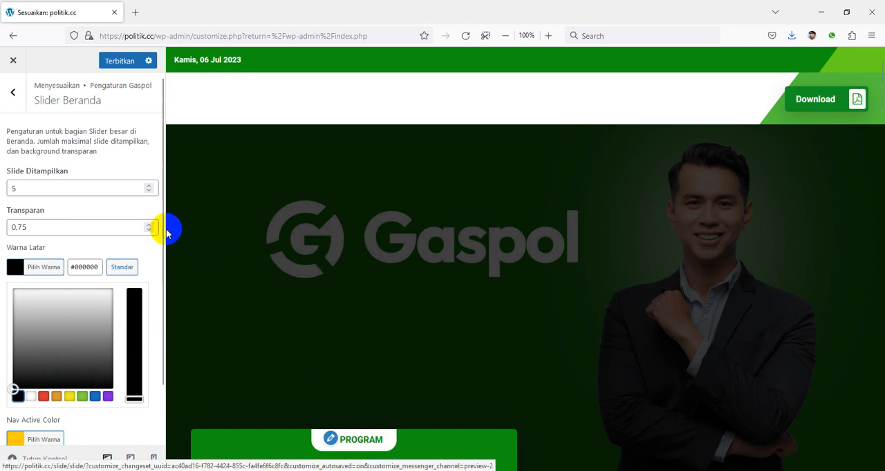
left_click(148, 231)
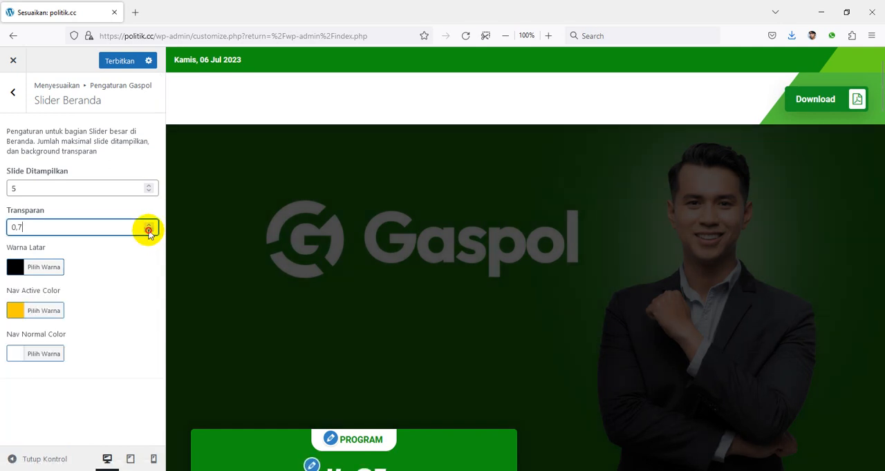
left_click(149, 231)
left_click(149, 231)
left_click(149, 231)
left_click(149, 231)
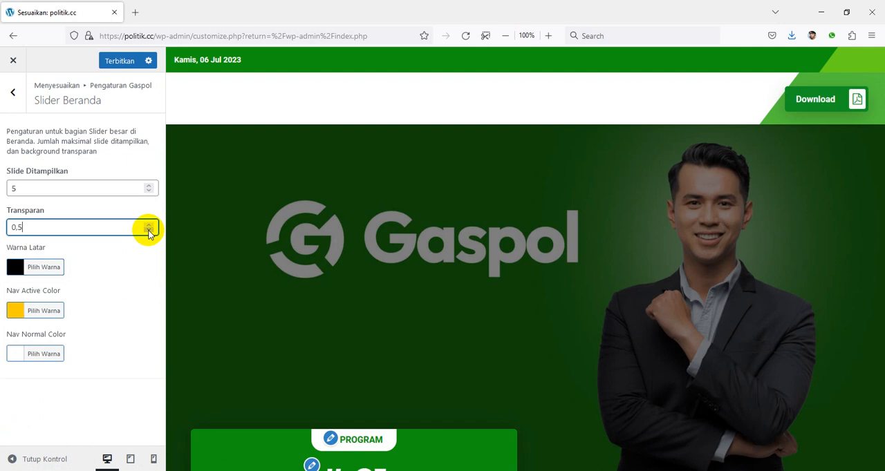
left_click(148, 231)
scroll(504, 272, "down", 3)
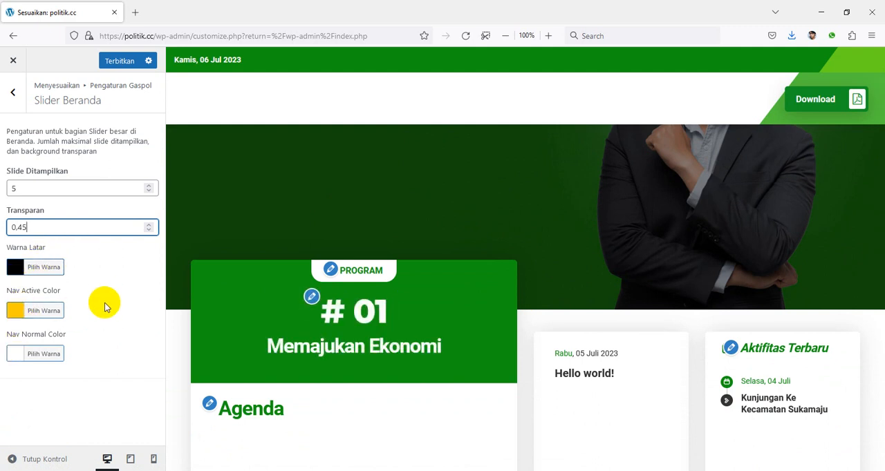
Open the Berita + Agenda settings, viewing the matching program, agenda and activity blocks in the homepage preview
left_click(13, 98)
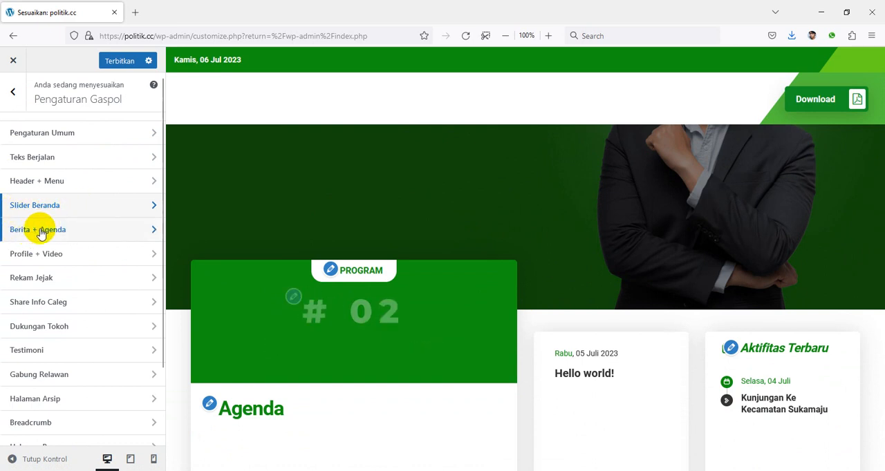
scroll(246, 193, "down", 2)
scroll(246, 192, "down", 1)
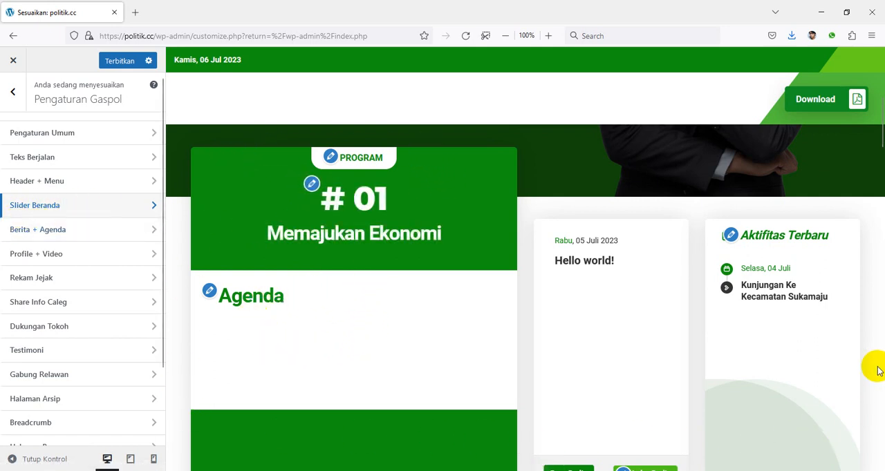
left_click(90, 229)
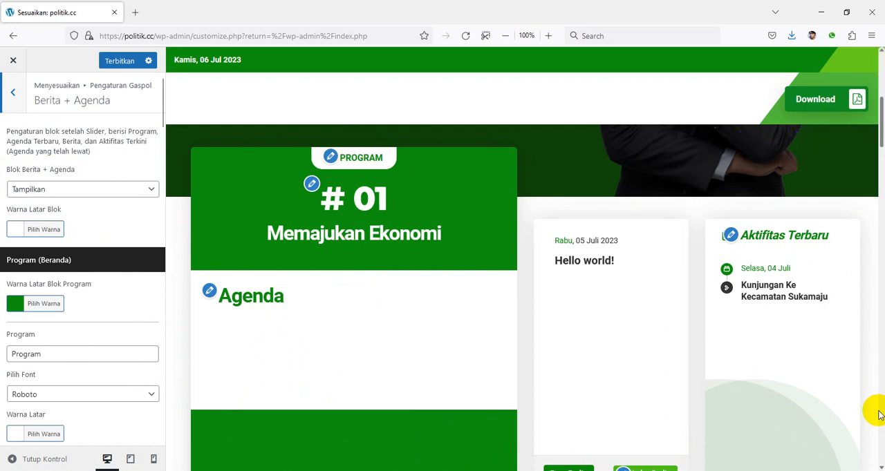
Try hiding the Berita + Agenda block with Sembunyikan, and restore it to Tampilkan
left_click(87, 189)
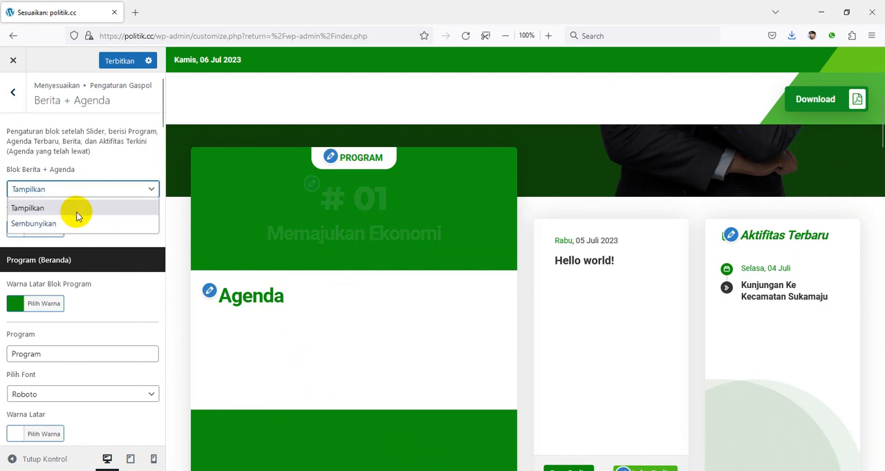
left_click(69, 224)
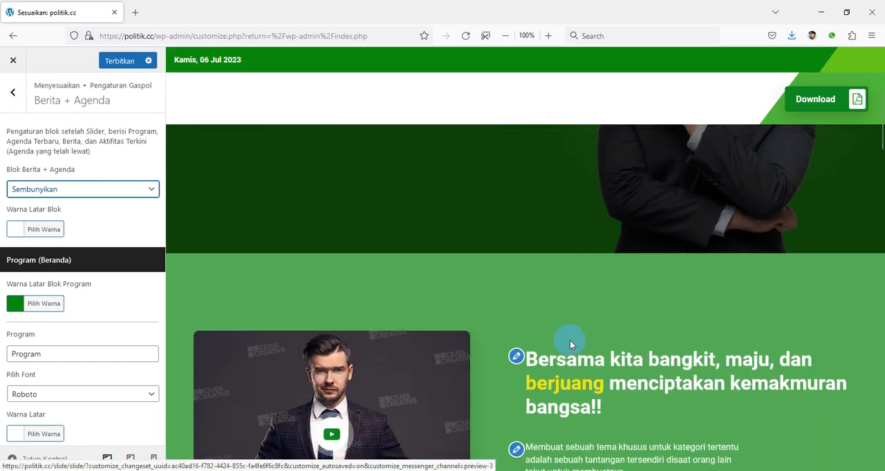
left_click(109, 190)
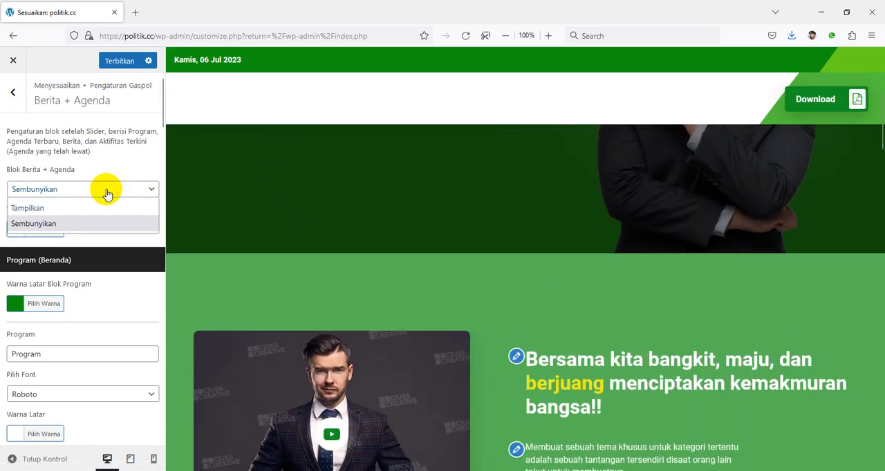
left_click(89, 207)
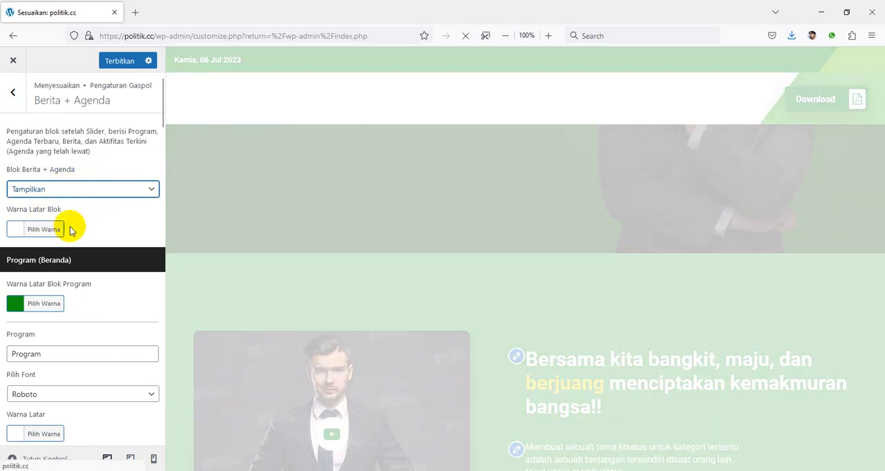
Try blue #1e73be as the Berita + Agenda block's Warna Latar Blok, and return it to white #ffffff
left_click(18, 233)
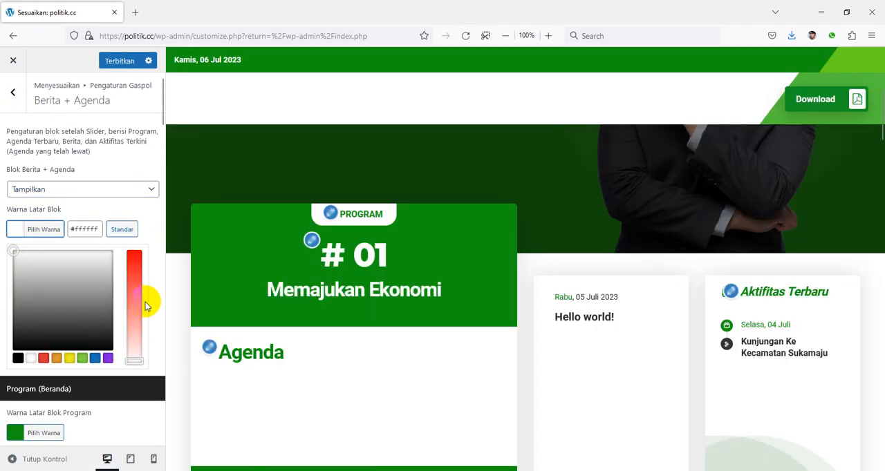
left_click(96, 359)
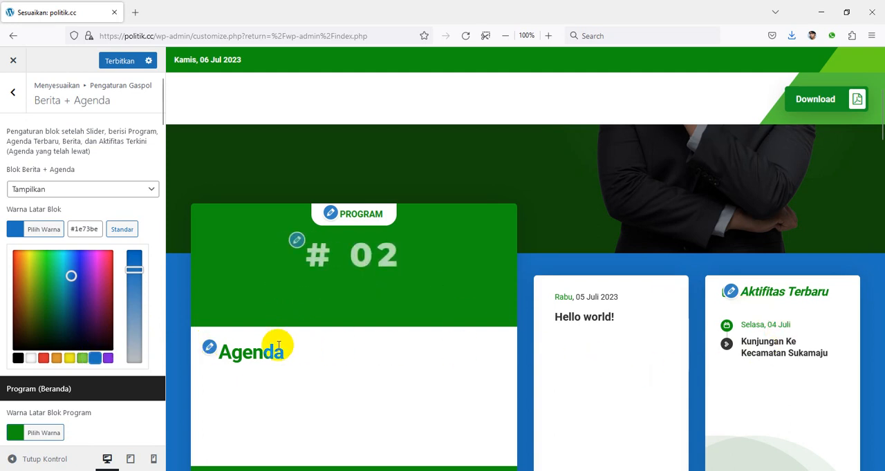
left_click(30, 358)
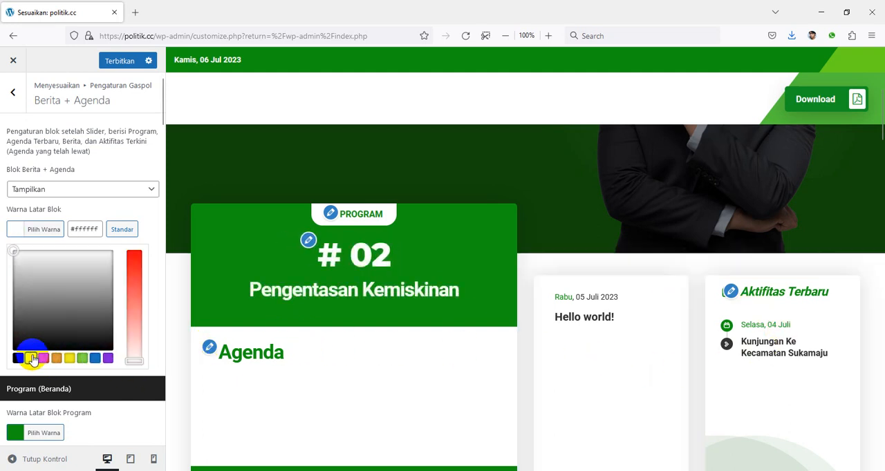
left_click(6, 260)
Examine the Program (Beranda) text, font and colour options and the Agenda (Beranda) heading options against the homepage preview
scroll(66, 296, "down", 2)
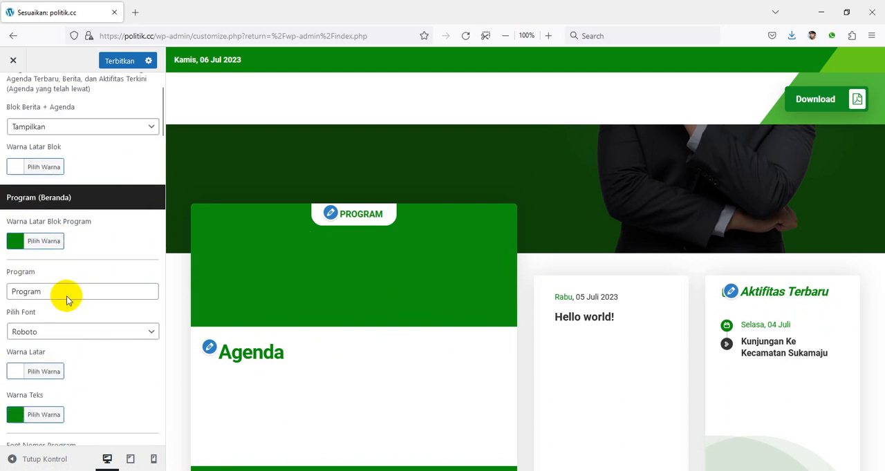
scroll(66, 296, "down", 1)
left_click(65, 241)
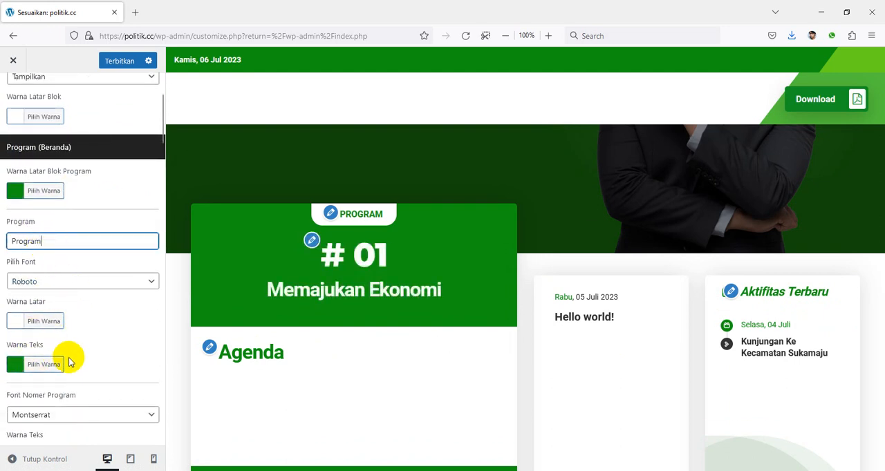
scroll(69, 362, "down", 10)
scroll(72, 384, "down", 15)
scroll(120, 296, "up", 15)
scroll(115, 268, "up", 4)
left_click(80, 285)
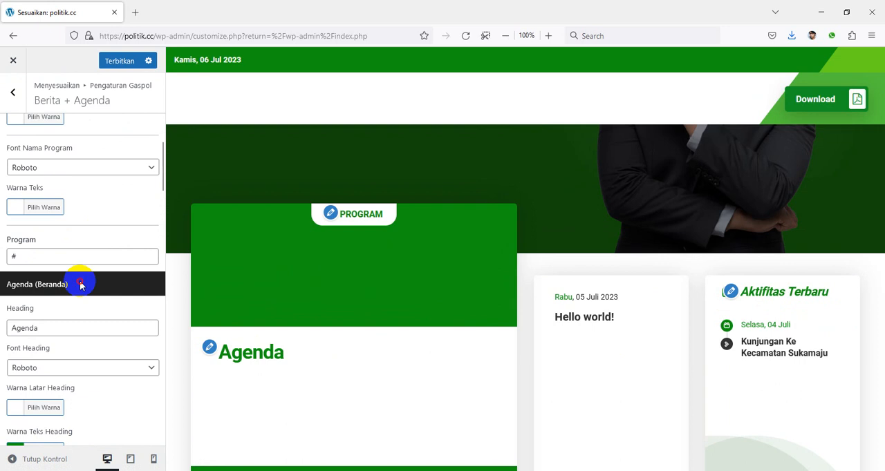
triple_click(47, 280)
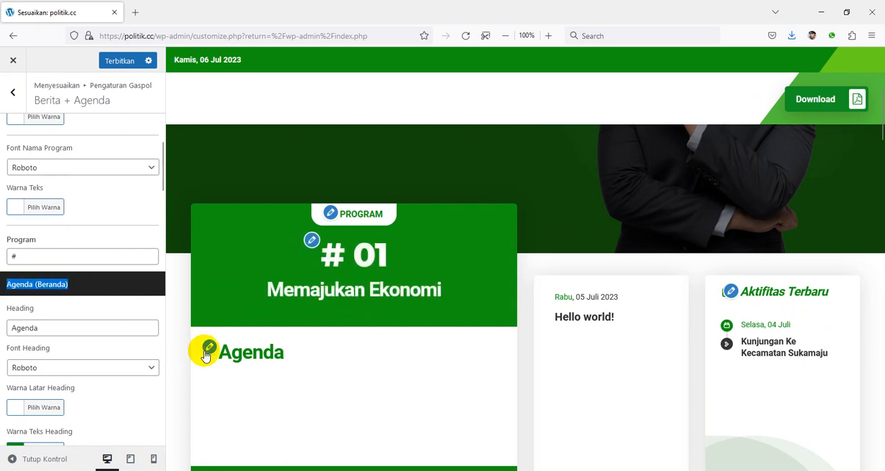
scroll(73, 258, "up", 8)
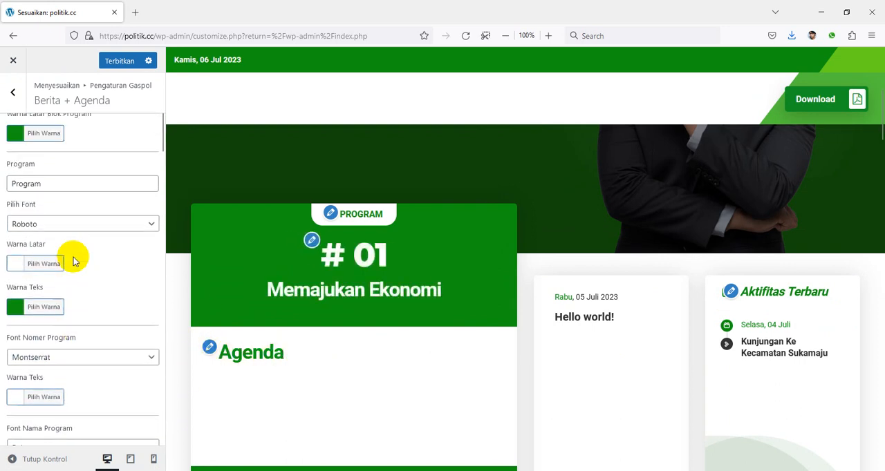
scroll(73, 257, "up", 1)
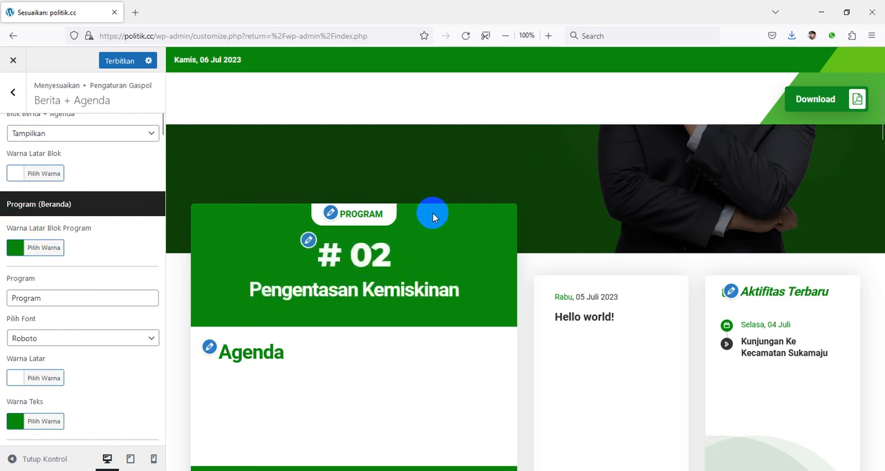
scroll(106, 286, "down", 8)
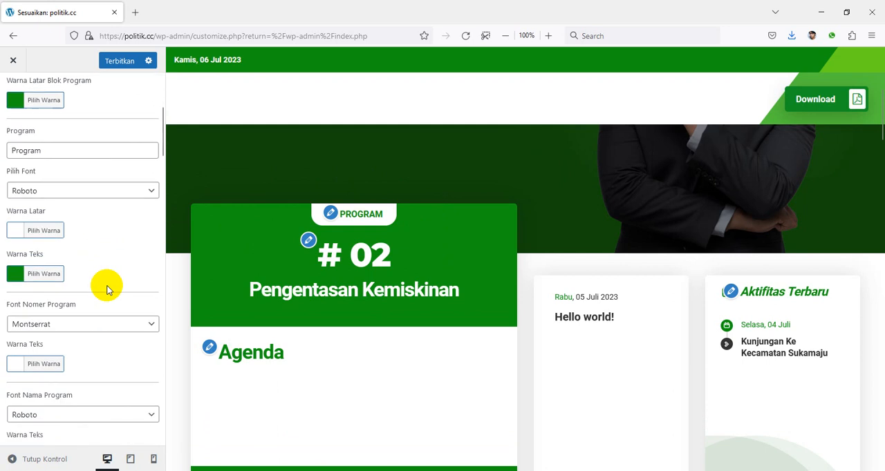
Examine the remaining Berita + Agenda options for Agenda, Berita and Aktifitas Terbaru against the homepage preview
scroll(97, 280, "down", 10)
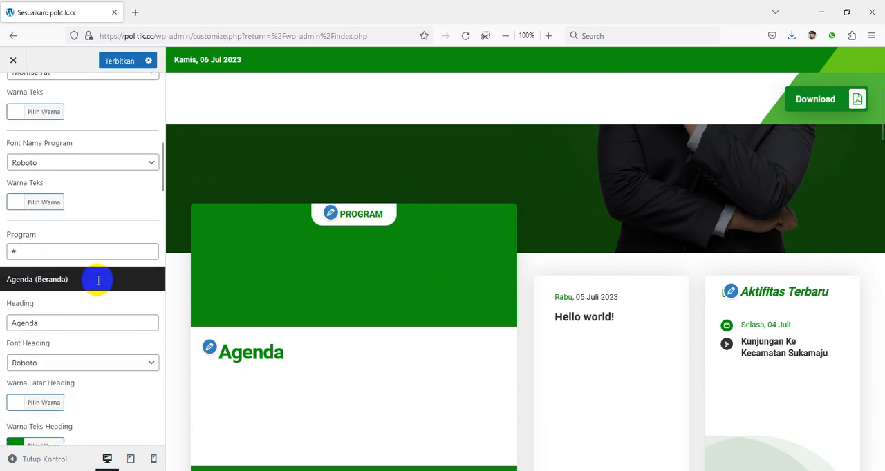
scroll(97, 282, "down", 12)
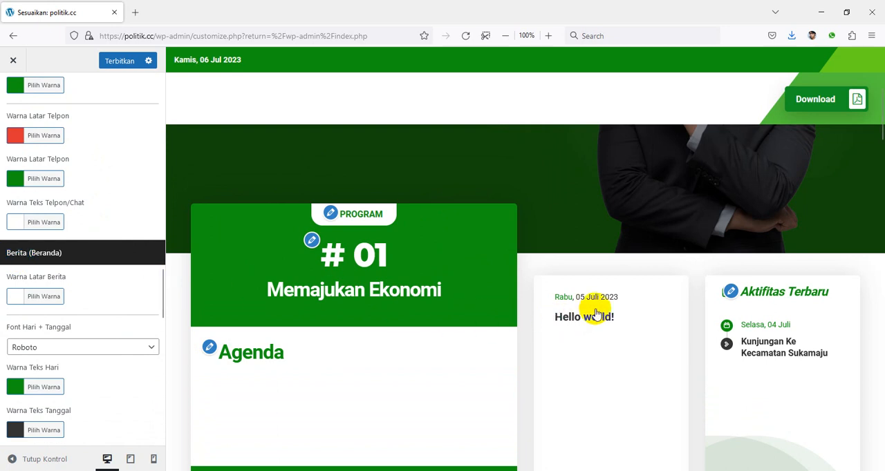
scroll(73, 277, "down", 11)
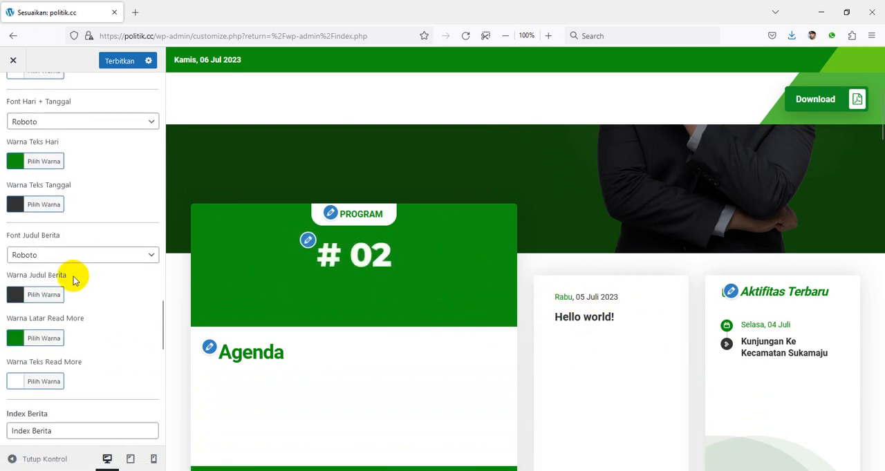
scroll(82, 277, "down", 2)
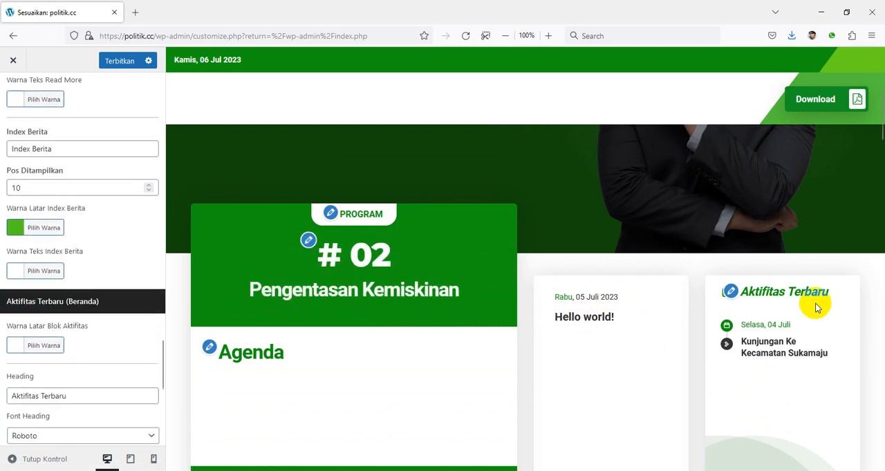
left_click(210, 346)
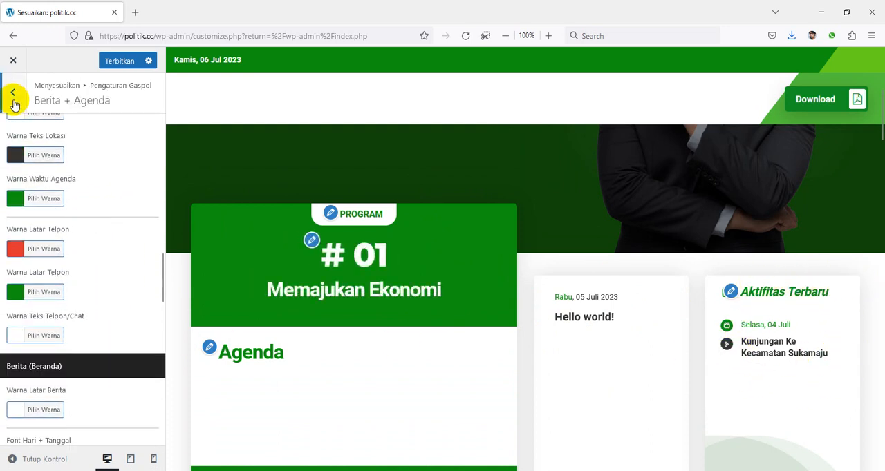
Open the Profile + Video settings and bring the matching profile video block into view in the homepage preview
left_click(13, 97)
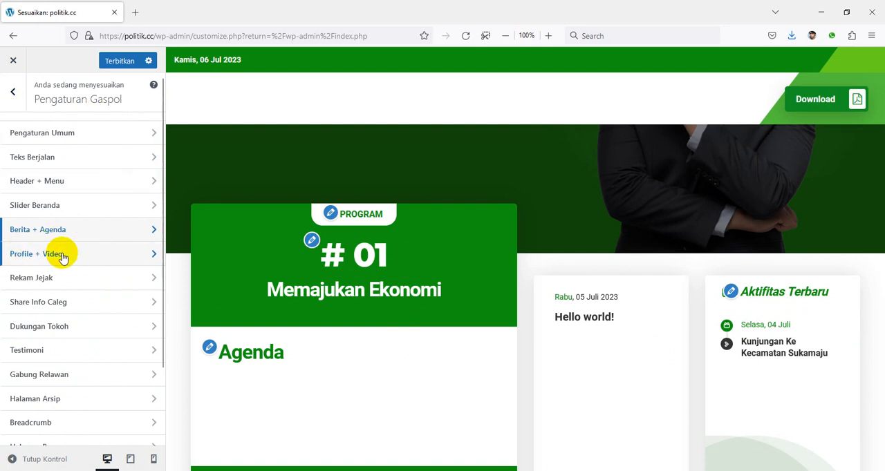
left_click(45, 254)
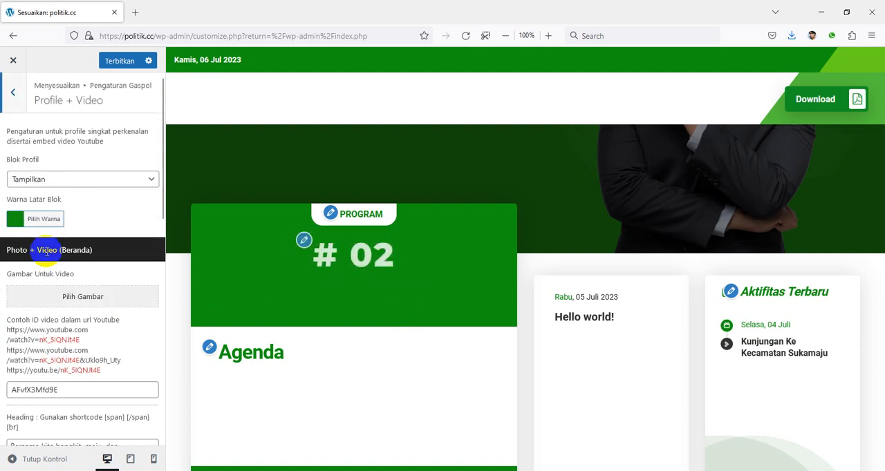
scroll(636, 283, "down", 5)
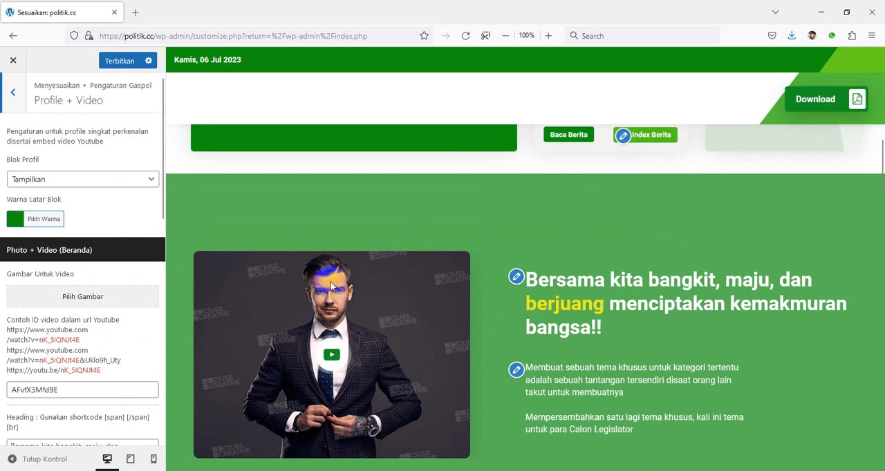
Set Gambar Untuk Video to two-smiling-businessmen-shaking-hands-while-standing-office.jpg from the media library
left_click(84, 296)
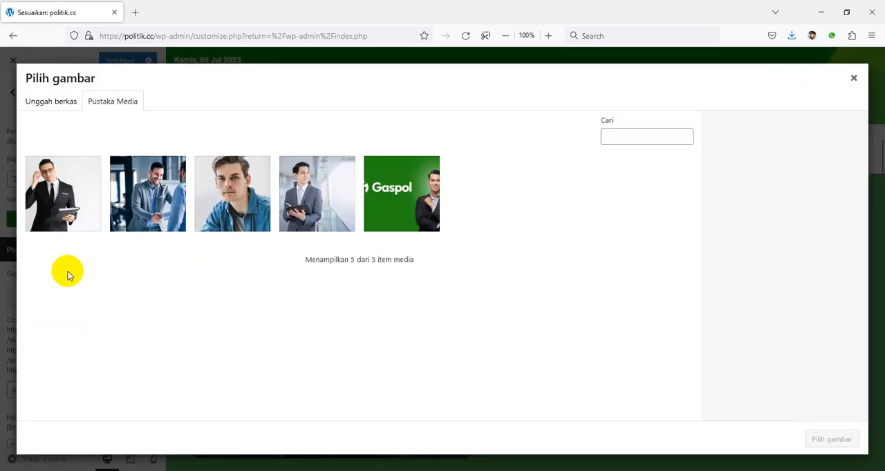
left_click(177, 200)
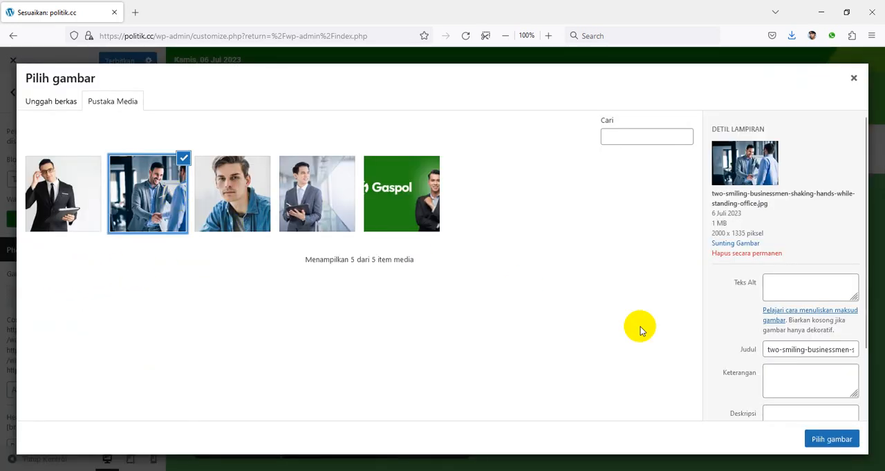
left_click(830, 440)
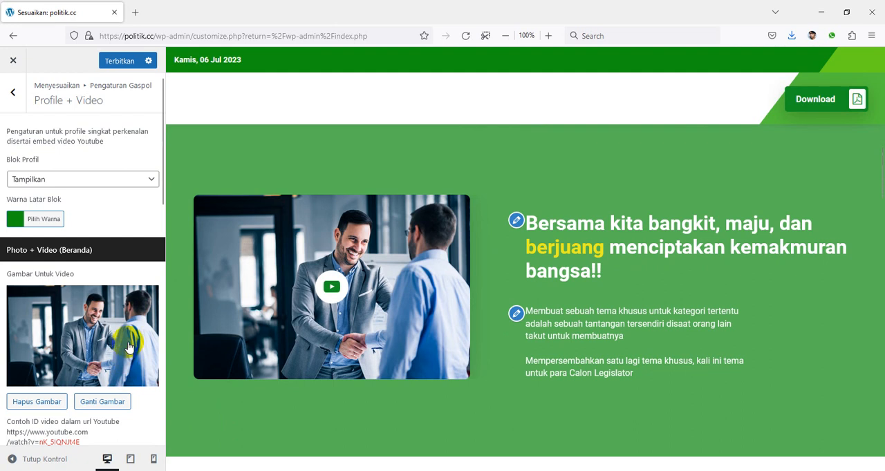
Examine the YouTube video ID field and the example URLs that show which part is the ID
scroll(128, 348, "down", 2)
scroll(111, 356, "down", 2)
left_click(81, 380)
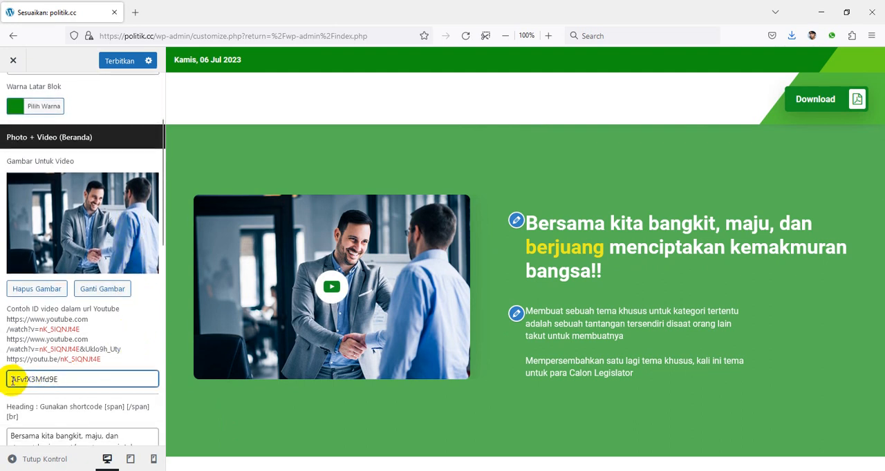
left_click_drag(60, 360, 101, 362)
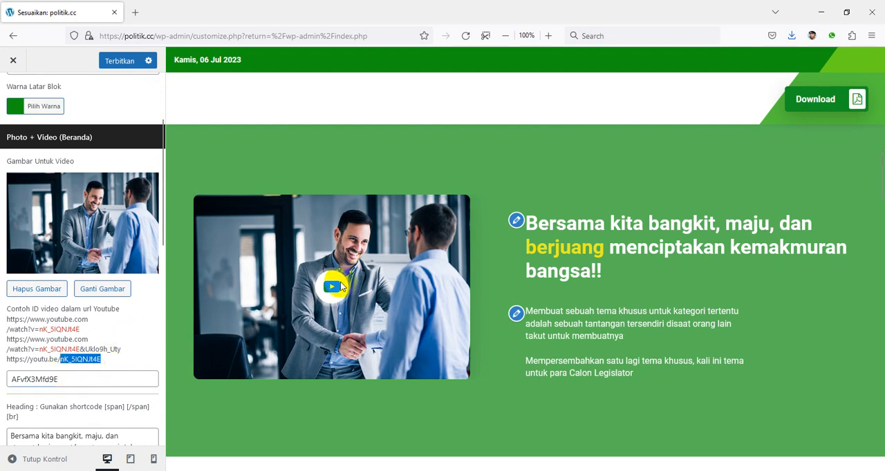
left_click(132, 327)
Examine the profile block's heading, span accent, heading colour and description text options against the homepage preview
scroll(133, 325, "down", 3)
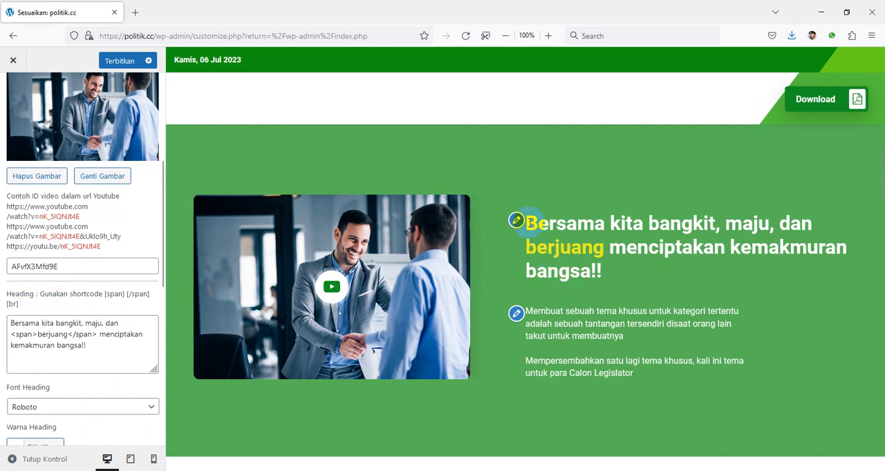
left_click_drag(528, 218, 605, 274)
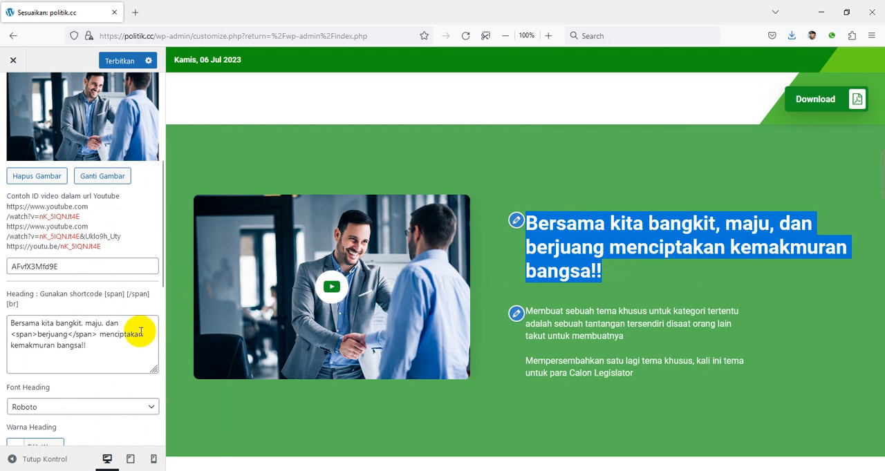
left_click(94, 352)
scroll(98, 351, "down", 2)
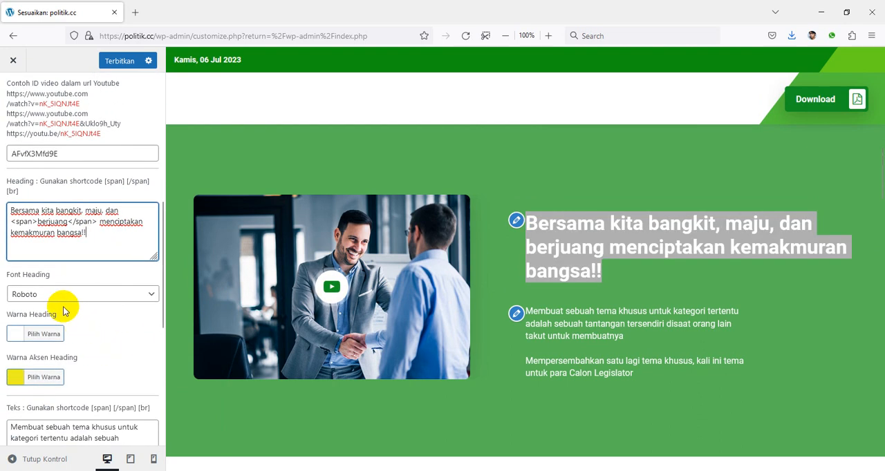
left_click(21, 382)
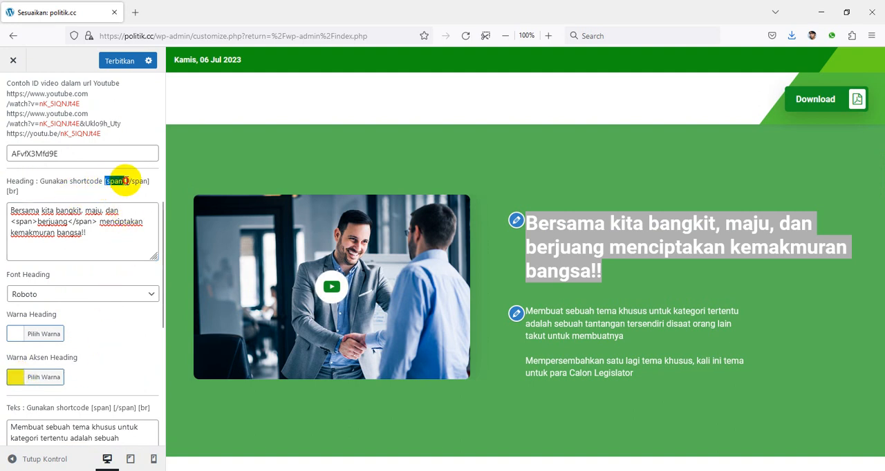
left_click(532, 233)
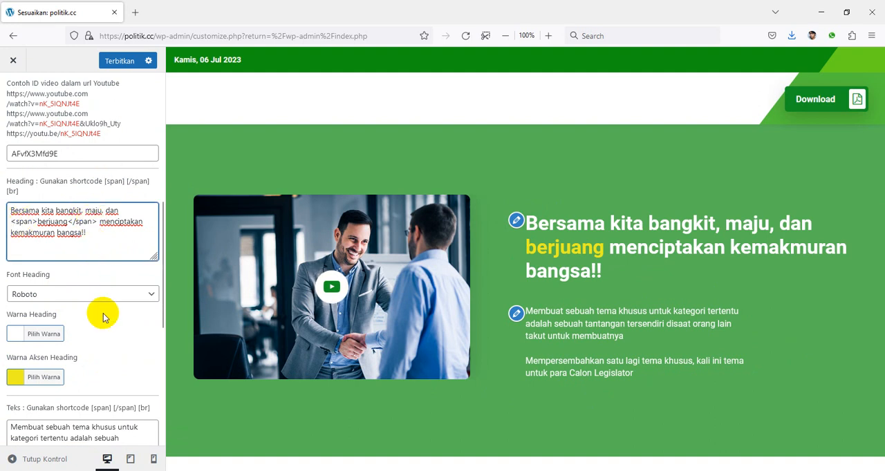
scroll(104, 339, "down", 3)
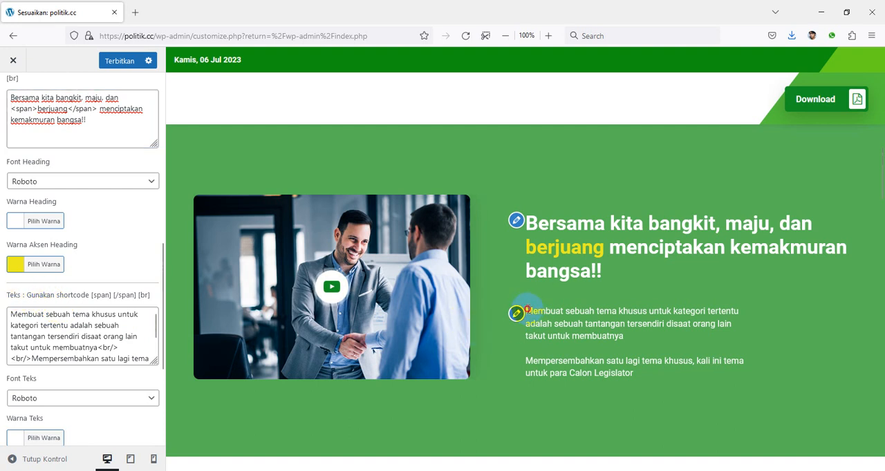
left_click_drag(12, 309, 170, 360)
left_click_drag(567, 361, 645, 361)
Try hiding the Blok Profil with Sembunyikan, and restore it to Tampilkan
scroll(7, 344, "up", 10)
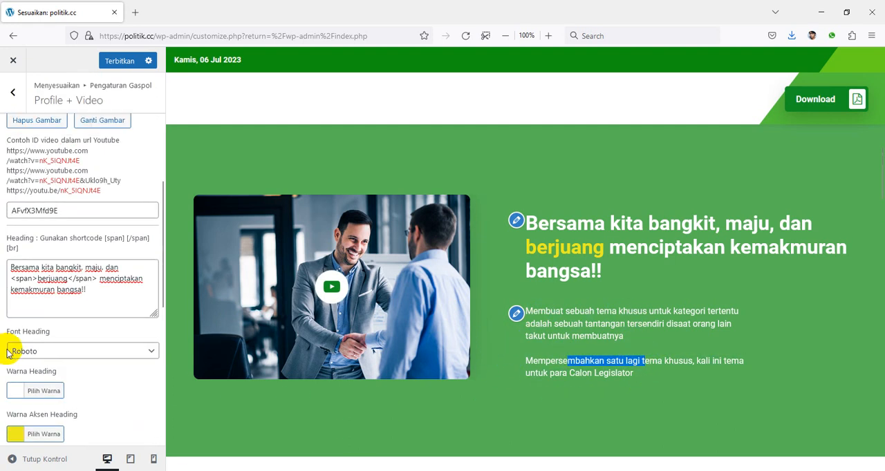
left_click(59, 179)
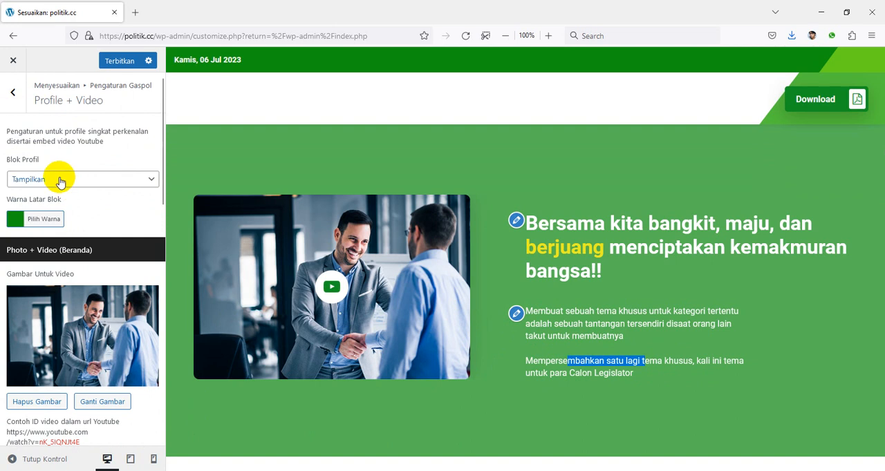
left_click(60, 216)
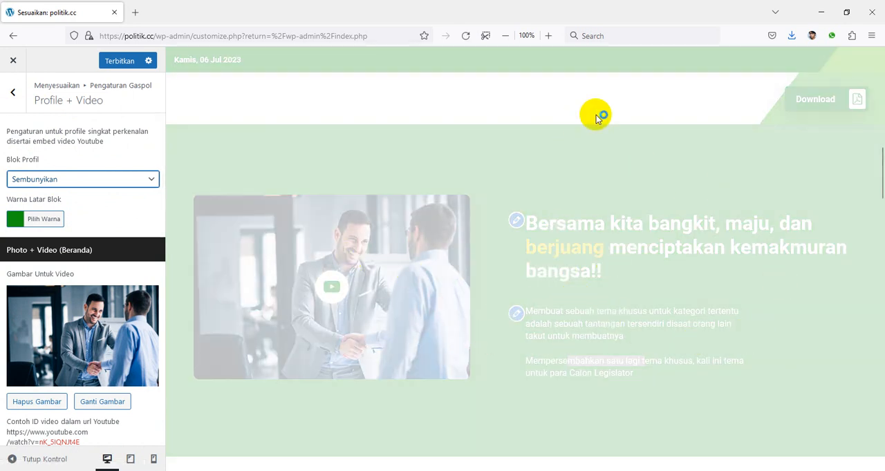
scroll(661, 223, "up", 2)
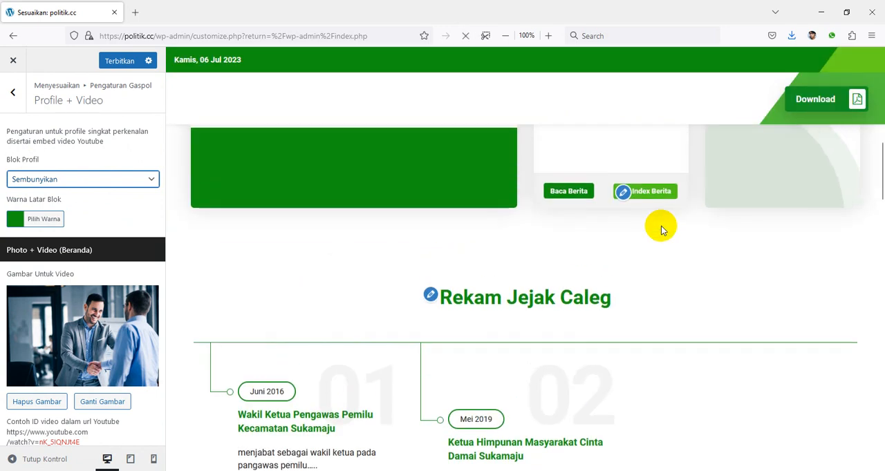
left_click(87, 181)
left_click(76, 198)
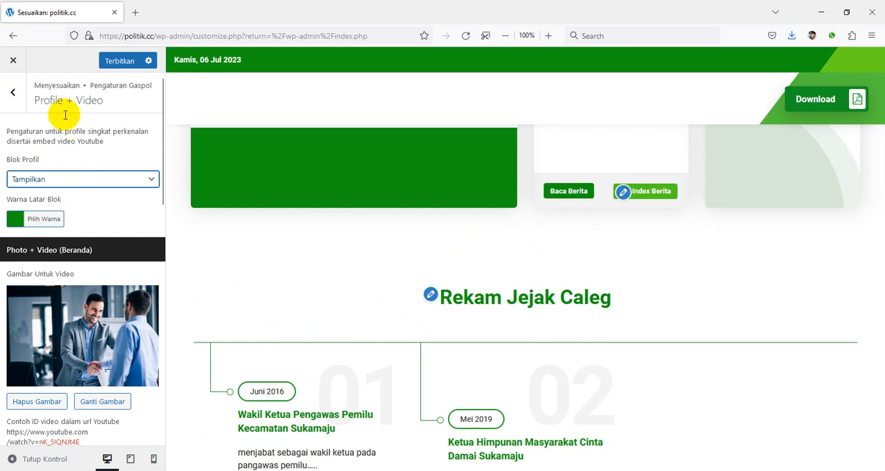
Publish the customizer changes and open the Rekam Jejak settings with the track record block in the preview
left_click(114, 64)
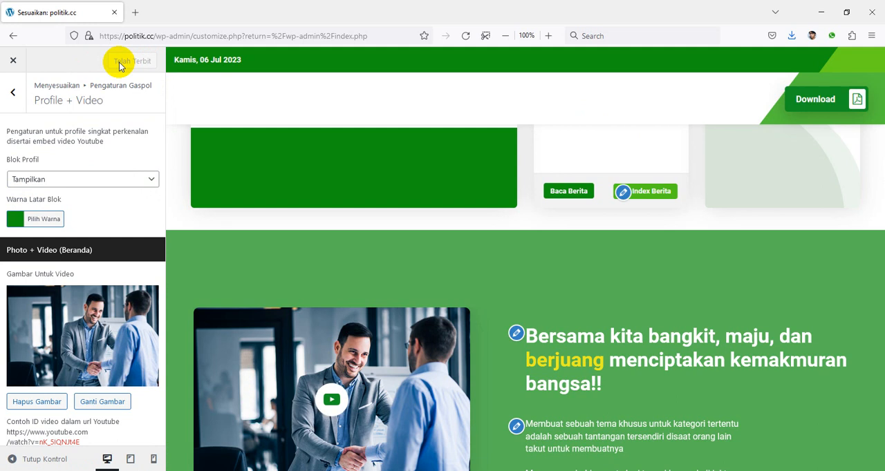
left_click(13, 92)
scroll(123, 251, "down", 2)
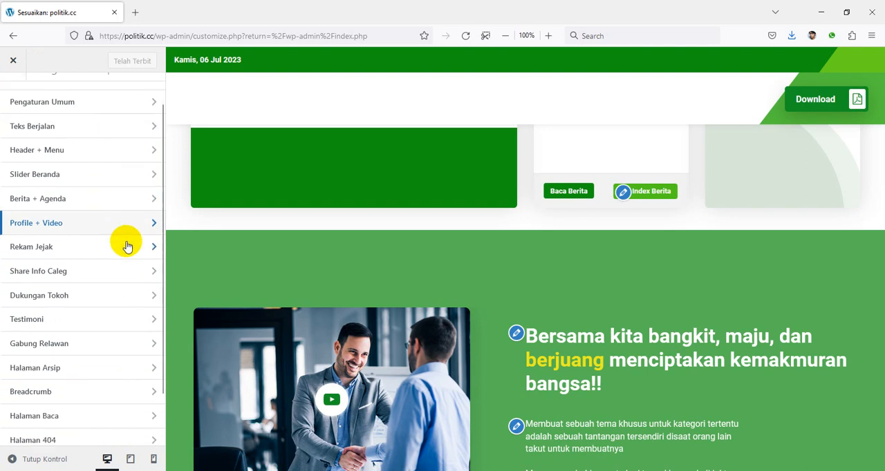
scroll(460, 266, "down", 6)
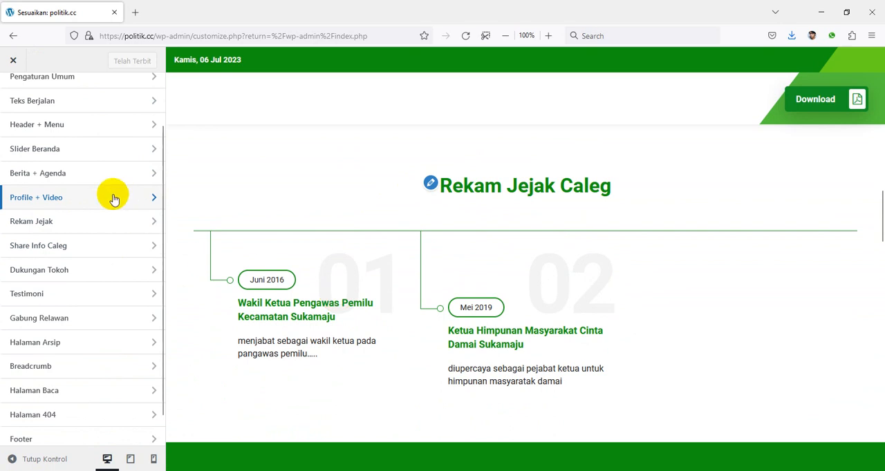
left_click(86, 226)
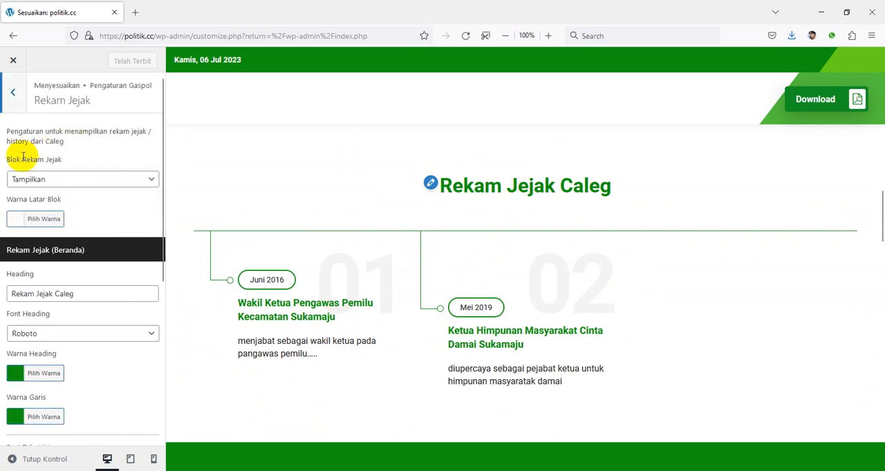
Examine the Rekam Jejak heading, line, history text, history title and navigation background options against the preview
scroll(65, 193, "down", 1)
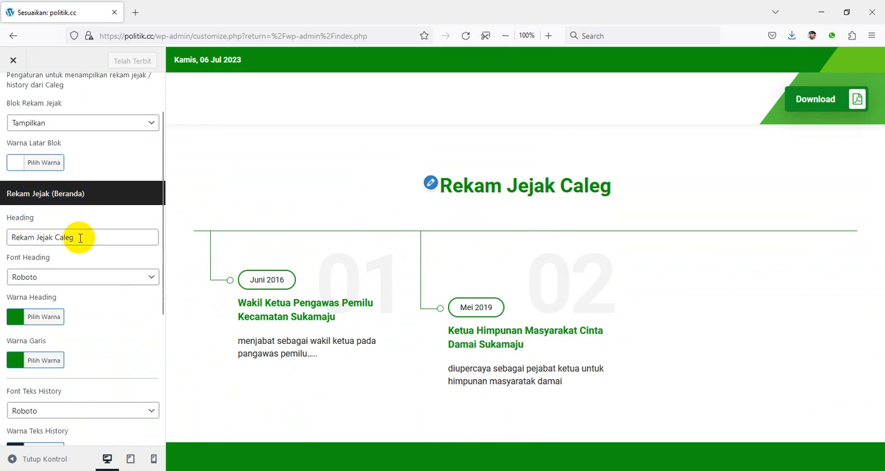
left_click_drag(69, 237, 14, 237)
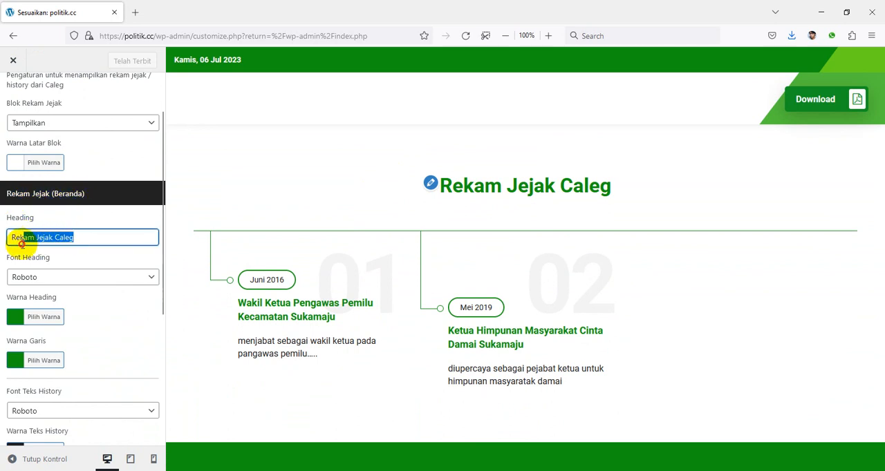
left_click(118, 299)
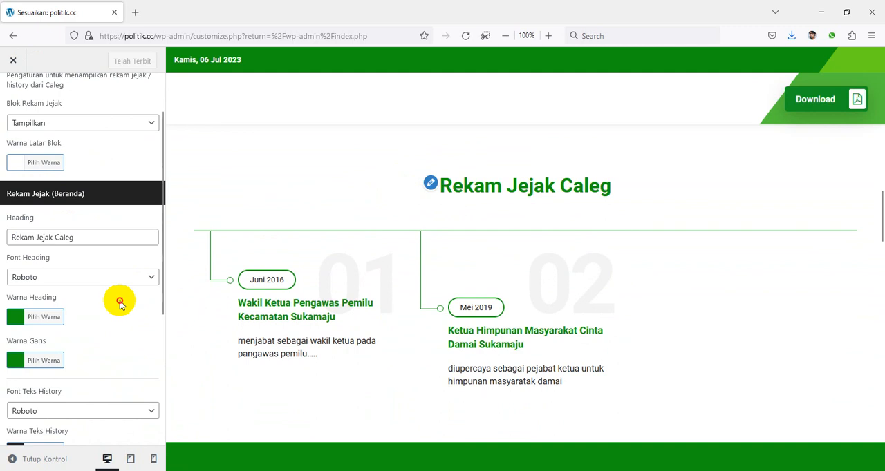
scroll(111, 280, "down", 3)
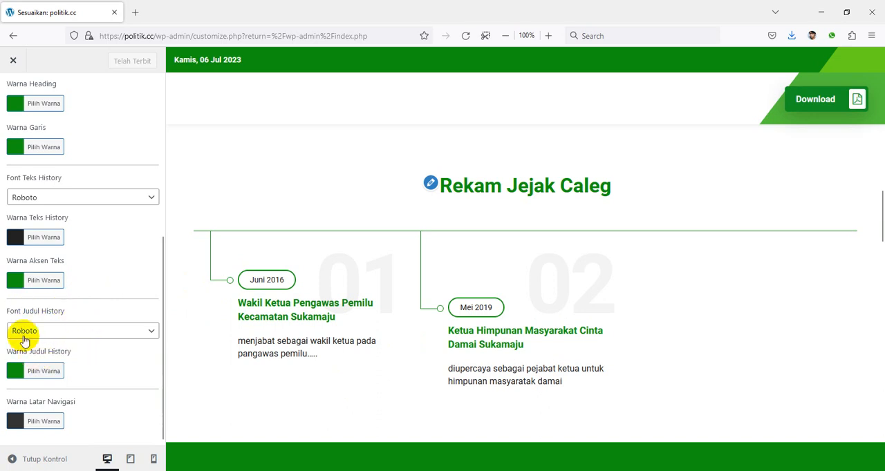
left_click_drag(4, 315, 73, 312)
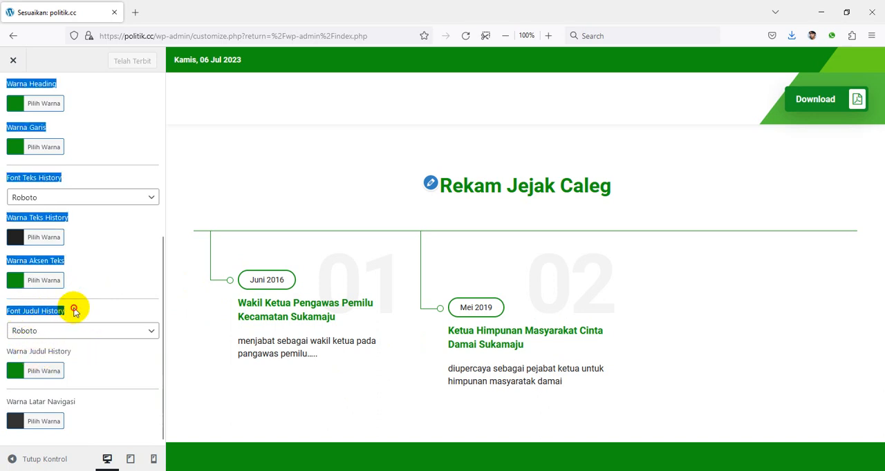
left_click(73, 312)
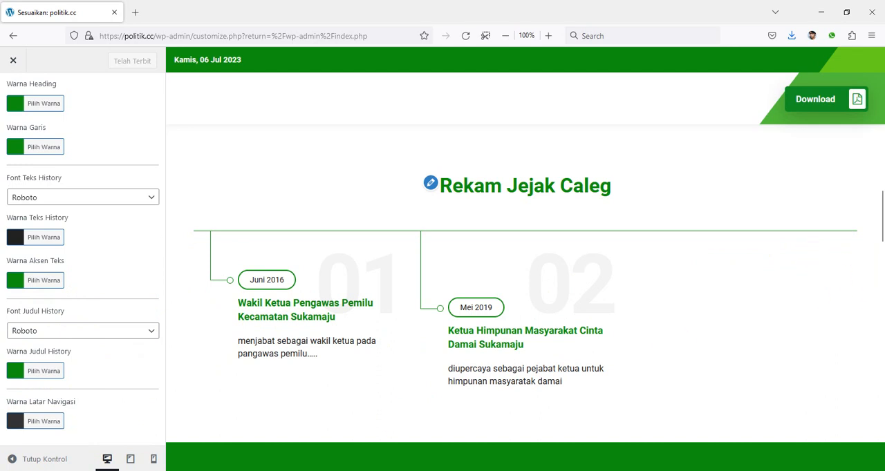
left_click(13, 422)
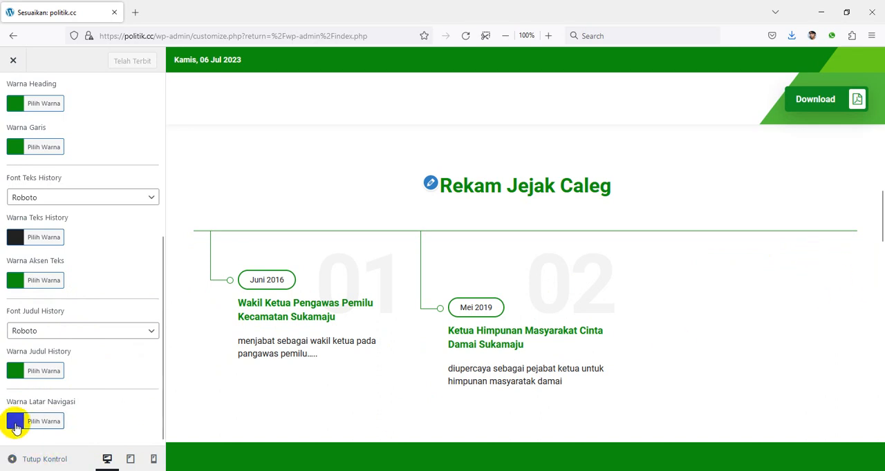
Leave the Rekam Jejak settings and open Share Info Caleg with its block shown in the homepage preview
scroll(72, 322, "up", 5)
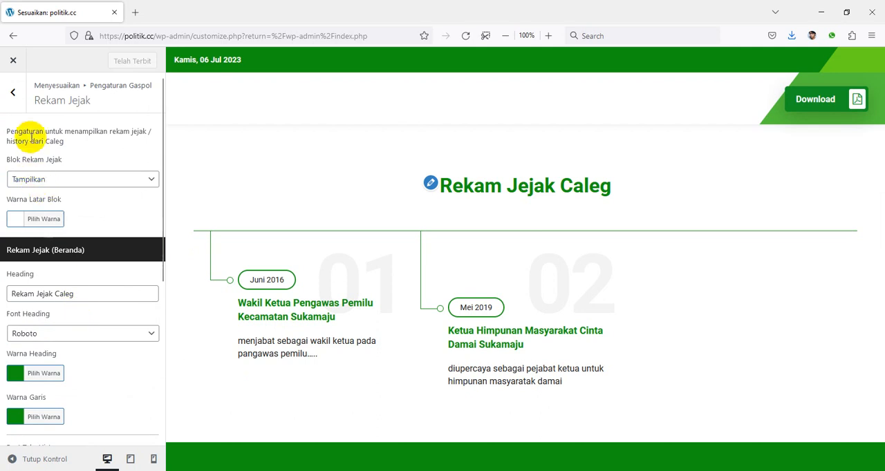
left_click(13, 92)
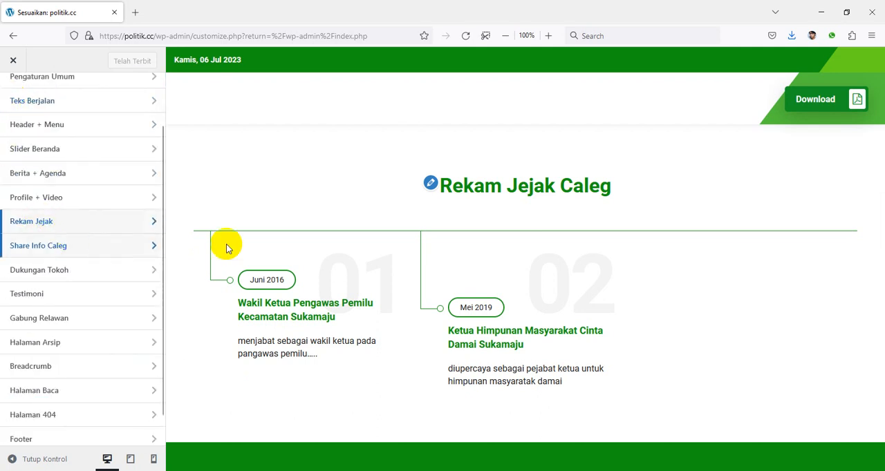
scroll(408, 225, "down", 5)
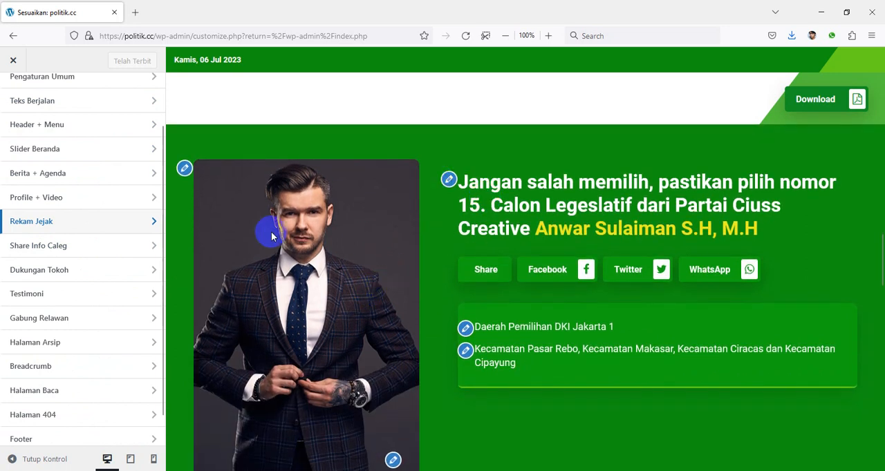
left_click(69, 245)
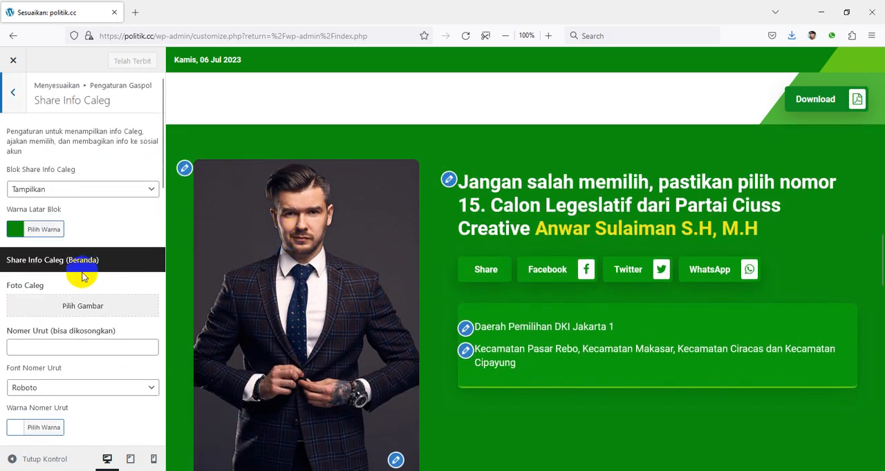
Set the Foto Caleg image to william.jpg from the media library
left_click(73, 306)
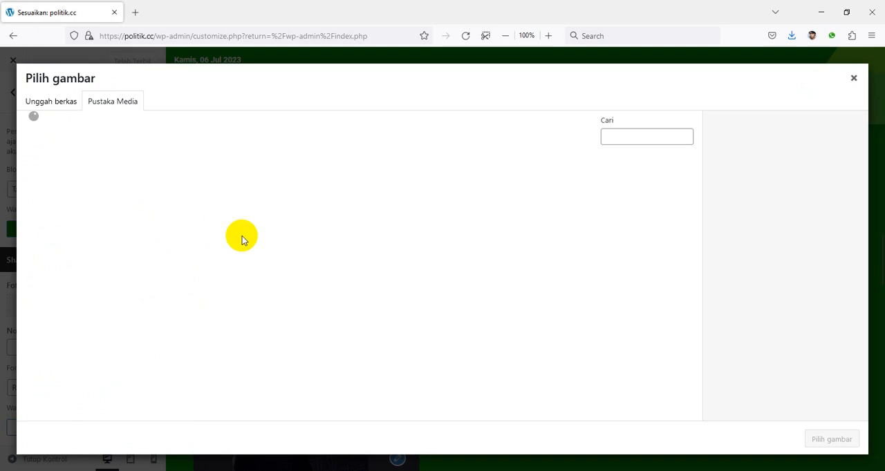
left_click(242, 192)
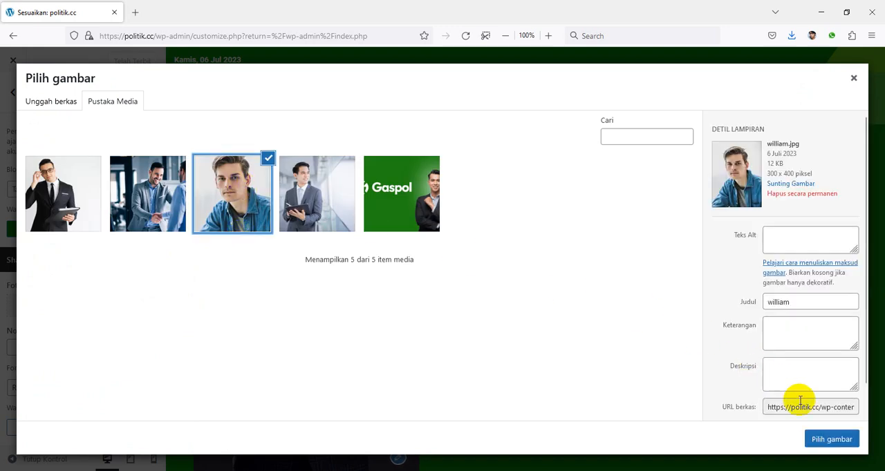
left_click(827, 439)
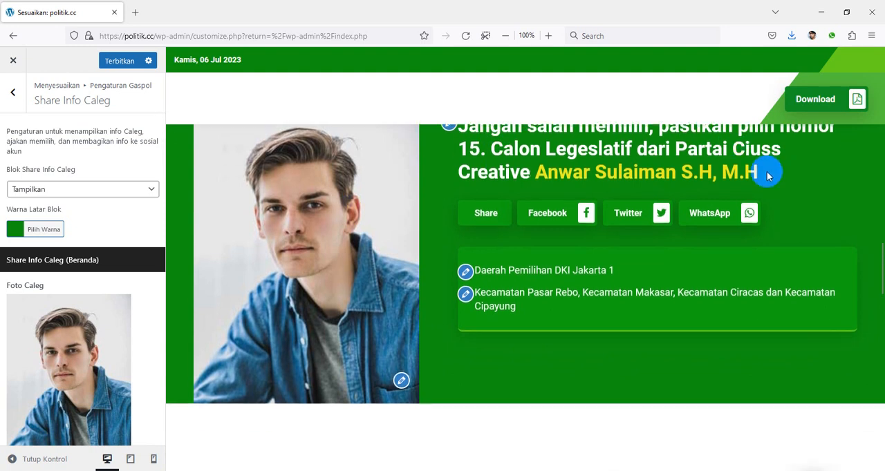
Set the candidate's Nomer Urut to 20 so it is placed over the photo
scroll(114, 300, "down", 3)
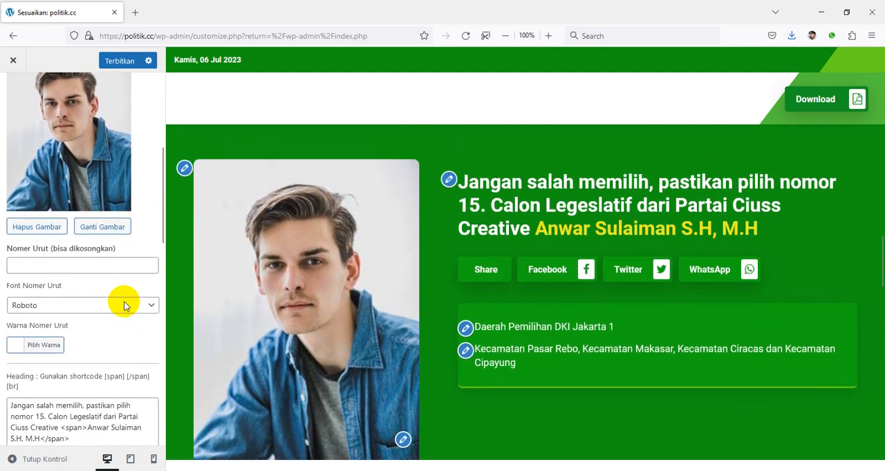
left_click(112, 231)
scroll(359, 342, "down", 1)
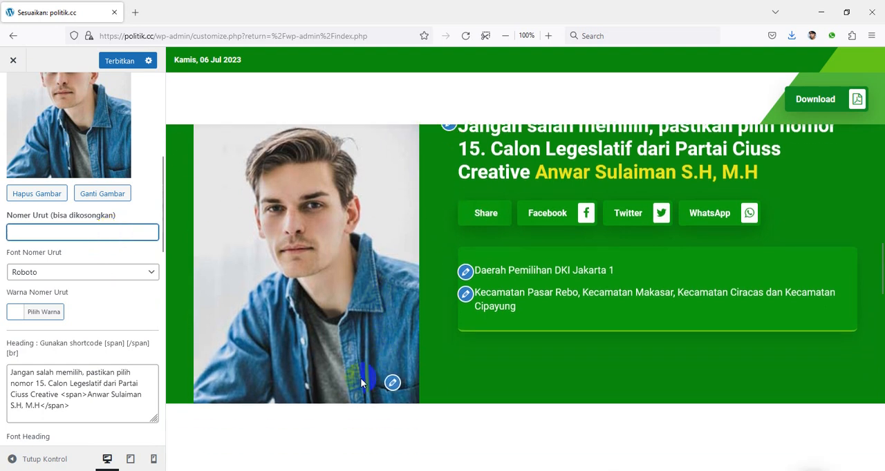
left_click(103, 231)
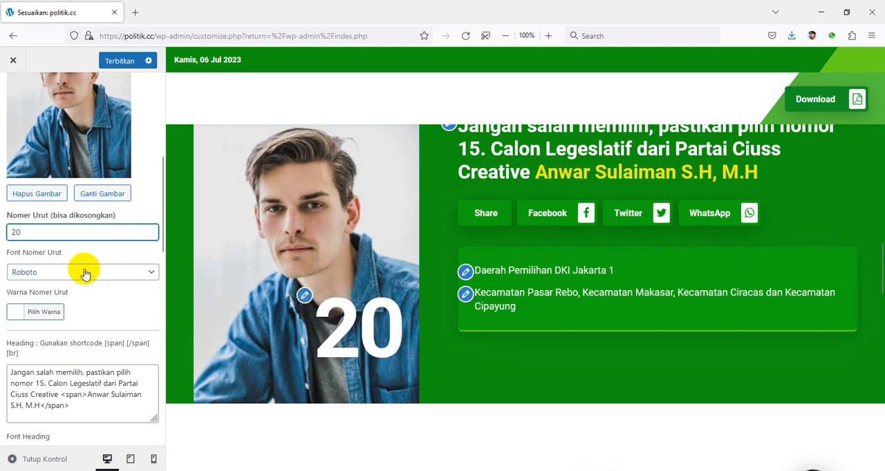
Examine the Share Info Caleg heading text, font, heading colours and share button background options against the preview
scroll(103, 296, "down", 3)
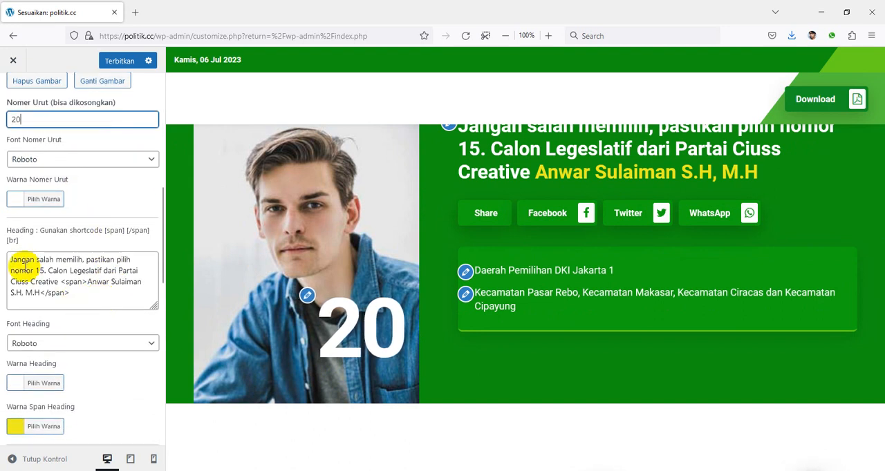
left_click_drag(9, 261, 71, 293)
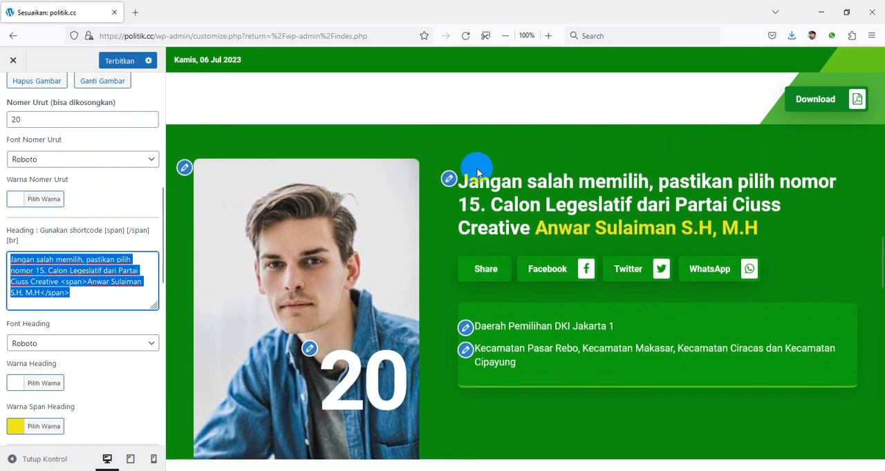
scroll(512, 276, "down", 1)
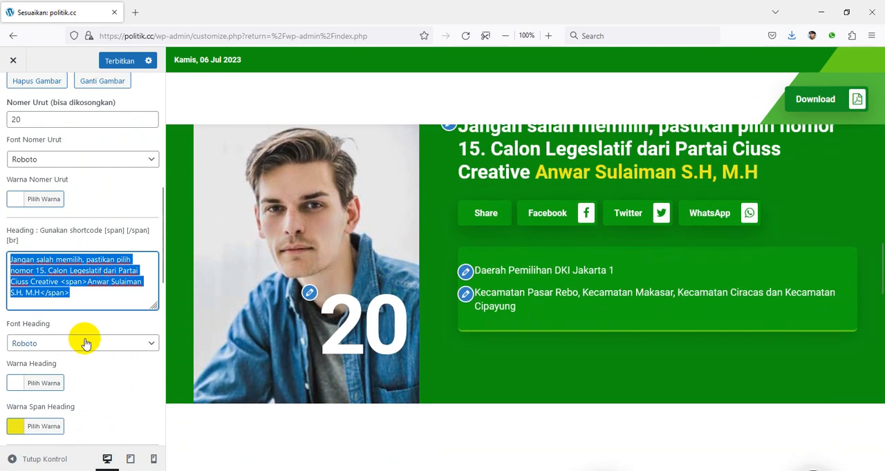
left_click(95, 328)
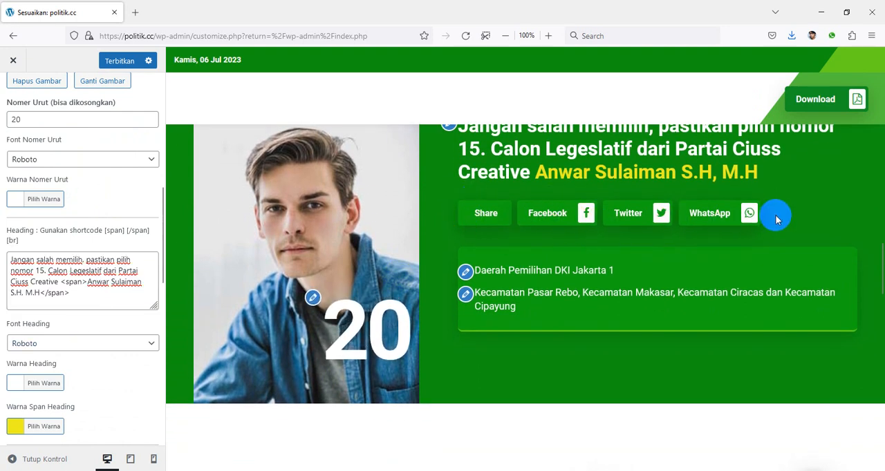
scroll(546, 232, "down", 1)
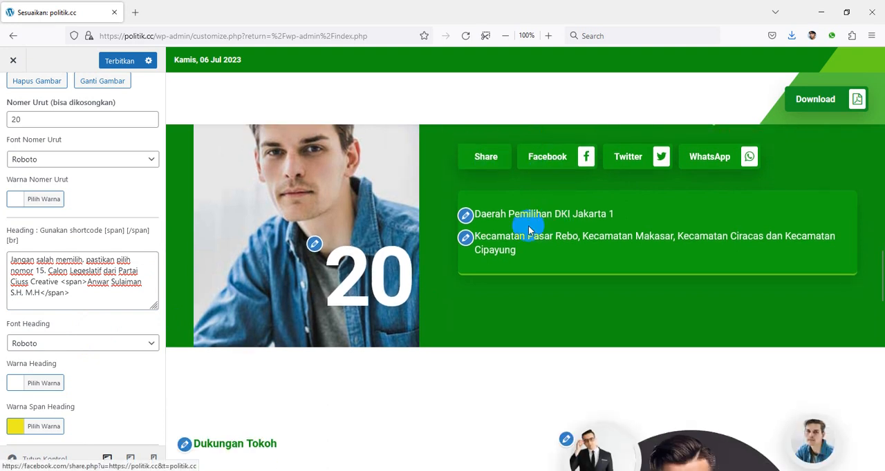
scroll(89, 310, "down", 5)
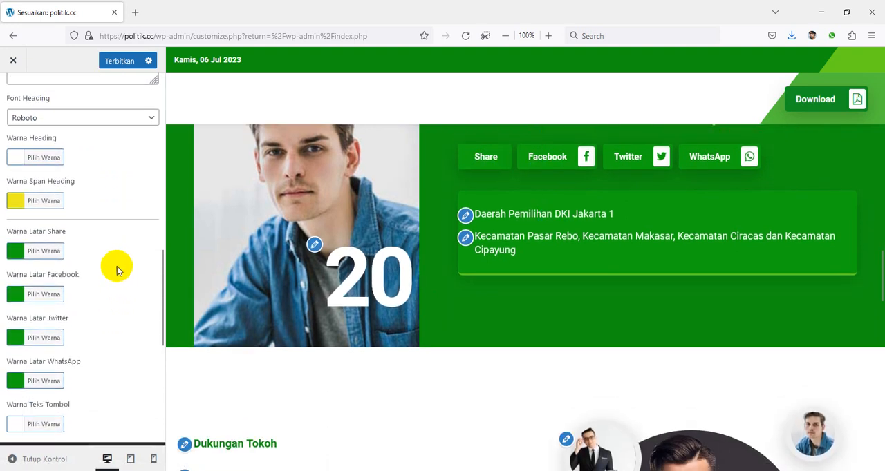
scroll(567, 292, "up", 1)
left_click(25, 250)
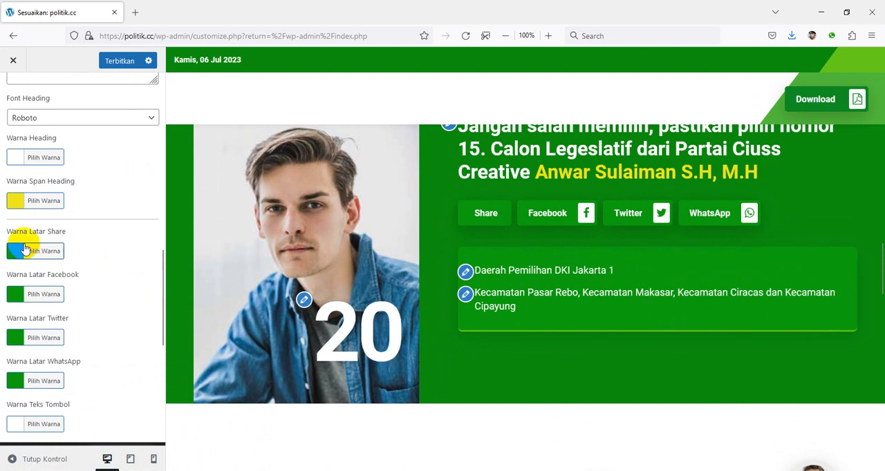
Set the Facebook share button's background colour to blue #1e73be
left_click_drag(46, 274, 275, 274)
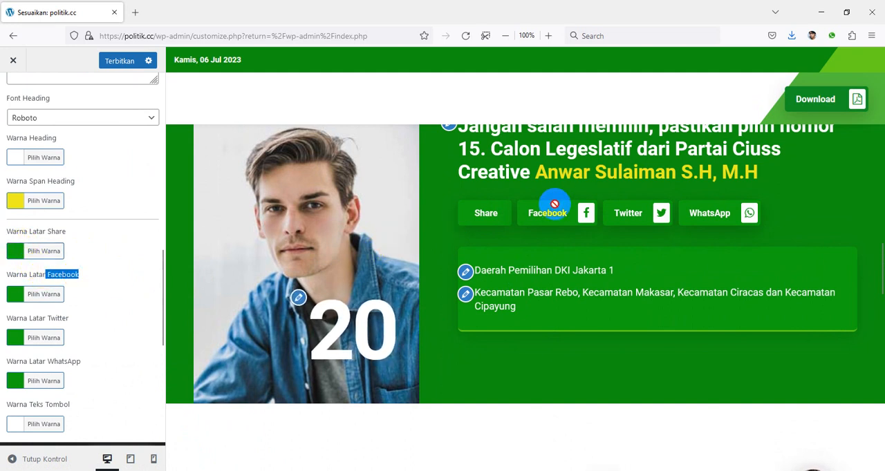
left_click(19, 297)
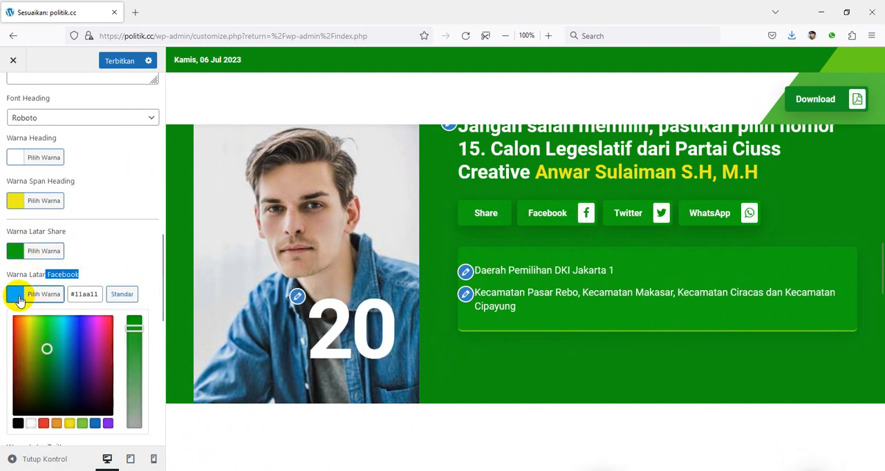
left_click(99, 423)
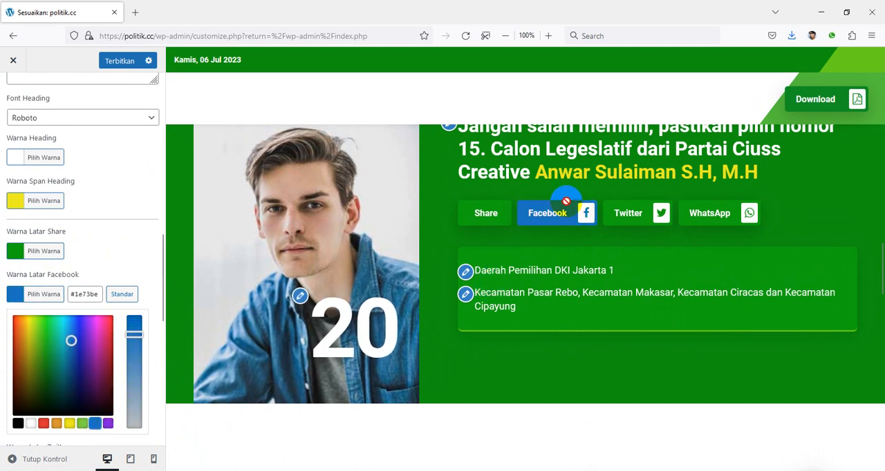
left_click(119, 260)
Set the Twitter share button's background colour to cyan #15d3d3
left_click(46, 340)
scroll(76, 367, "down", 2)
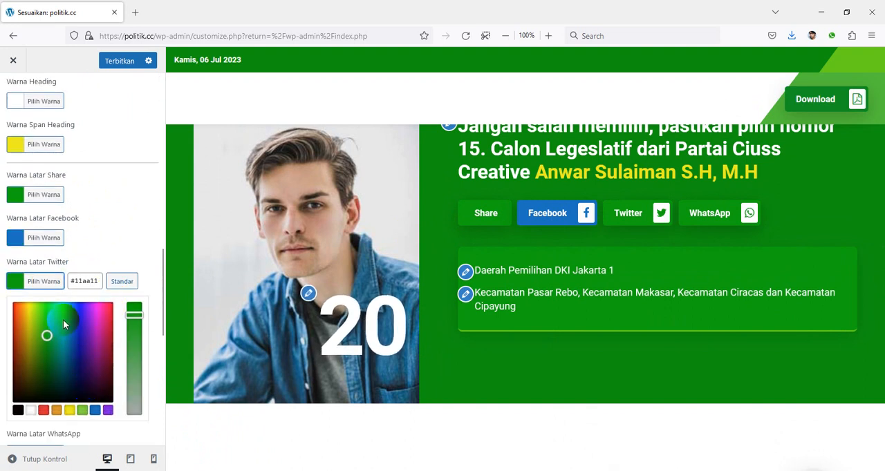
left_click(63, 319)
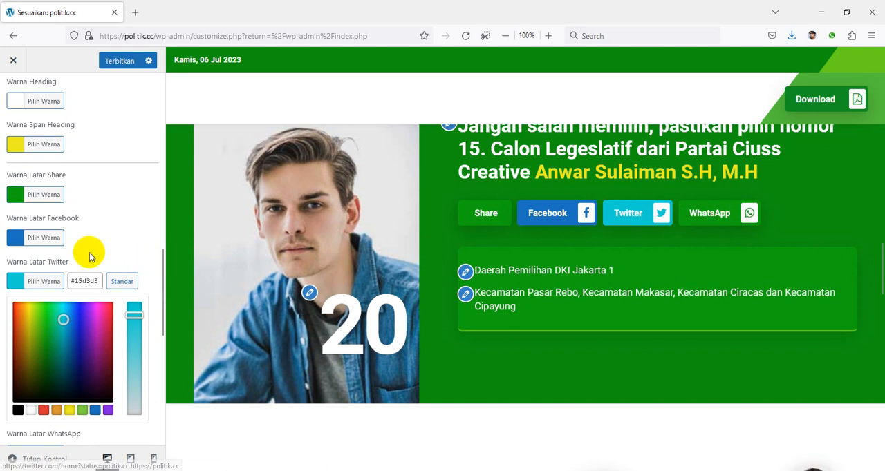
left_click(114, 235)
Publish the customizer changes and check the display choices of Blok Share Info Caleg before returning to the settings list
left_click(116, 62)
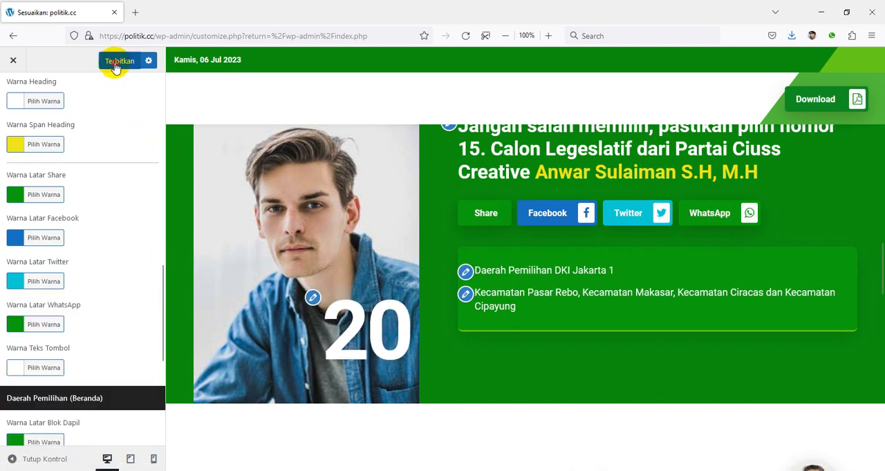
scroll(107, 237, "up", 5)
scroll(107, 242, "up", 8)
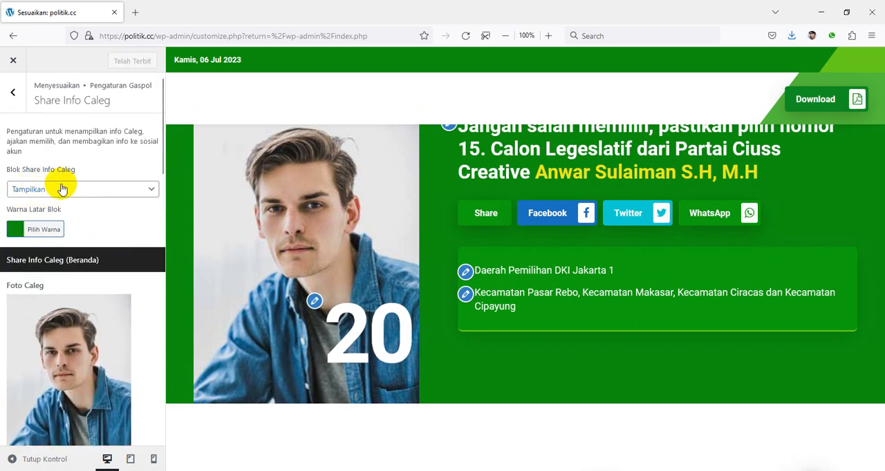
left_click(46, 191)
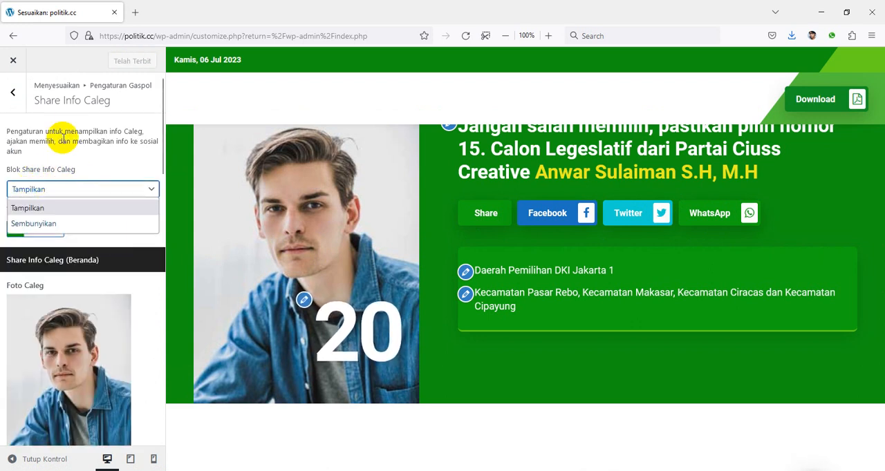
left_click(18, 97)
Look through the remaining homepage blocks in the preview and check the Blok Relawan display choices in Gabung Relawan
scroll(584, 250, "down", 5)
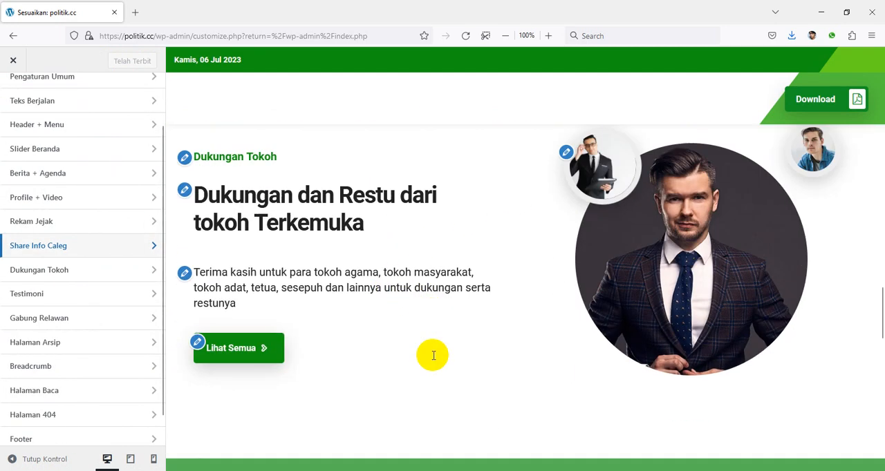
scroll(433, 358, "down", 2)
scroll(433, 358, "down", 8)
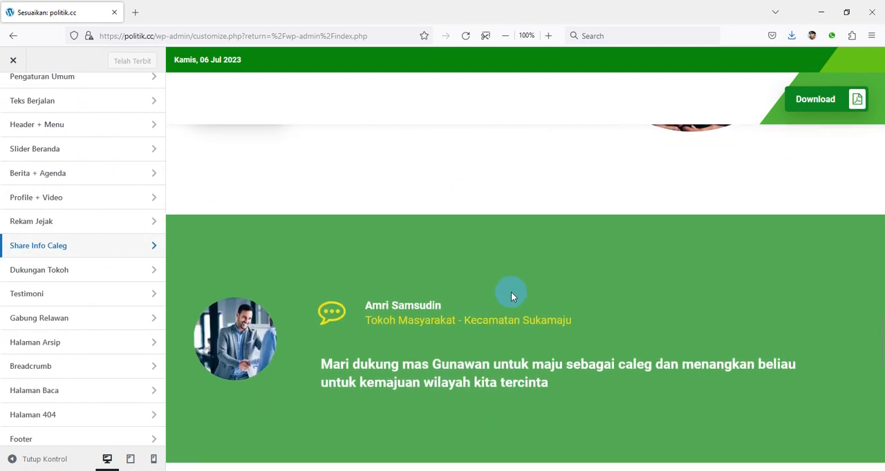
scroll(528, 294, "down", 3)
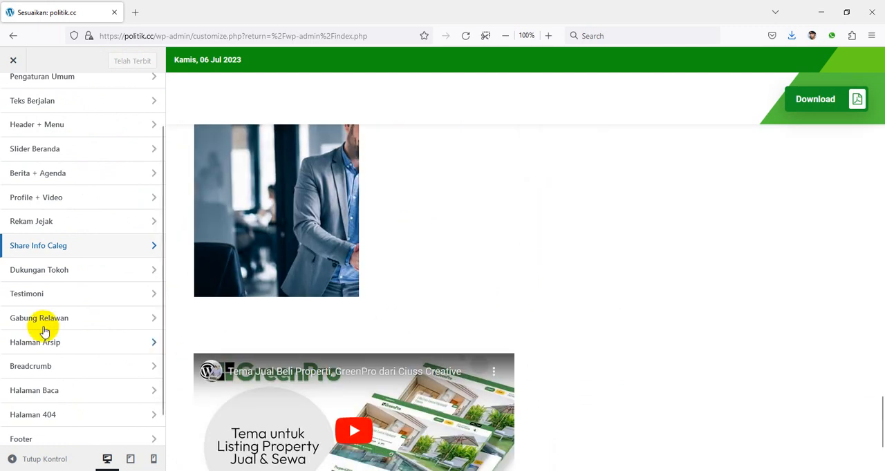
left_click(82, 320)
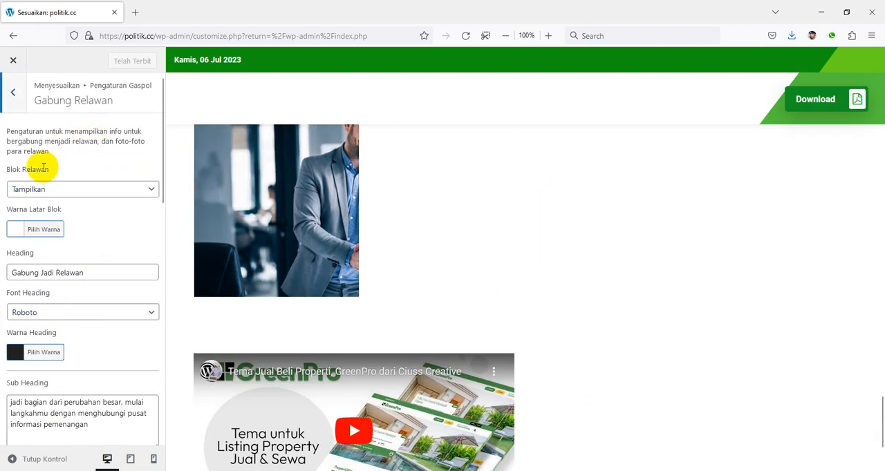
left_click(47, 190)
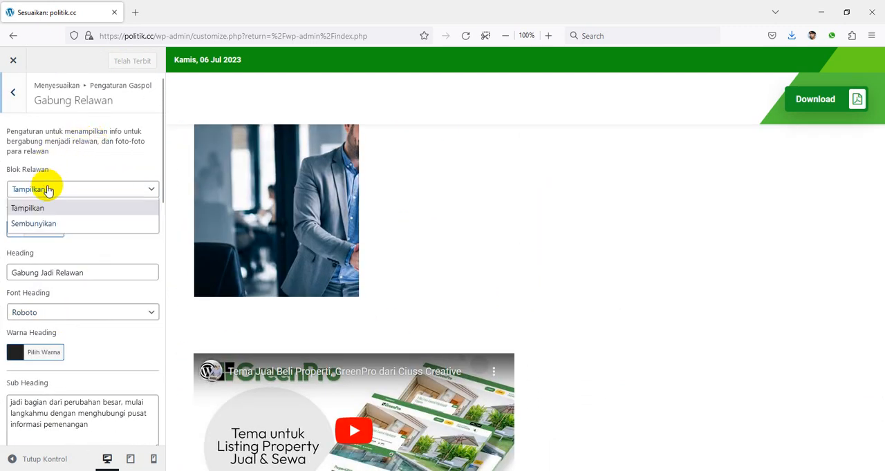
left_click(11, 95)
left_click(11, 94)
Open the Berita archive page in the preview through the homepage's Index Berita link
scroll(101, 297, "down", 1)
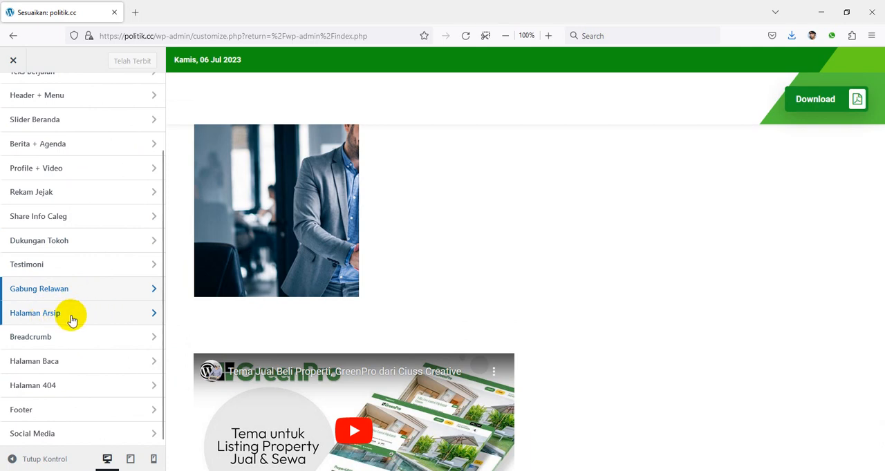
scroll(310, 335, "up", 20)
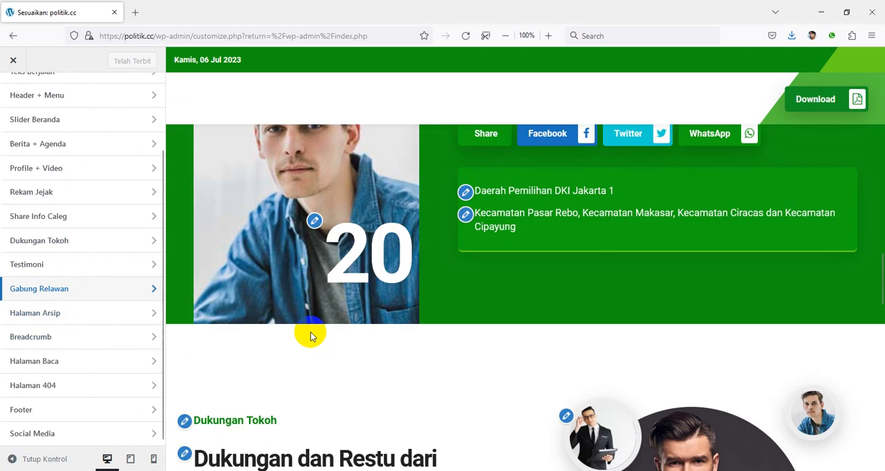
scroll(310, 336, "down", 20)
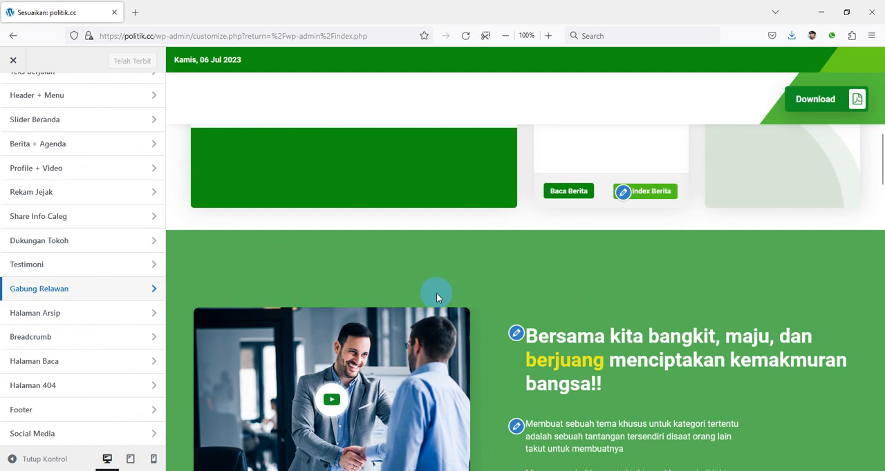
scroll(619, 254, "up", 1)
scroll(618, 249, "up", 4)
scroll(644, 243, "down", 3)
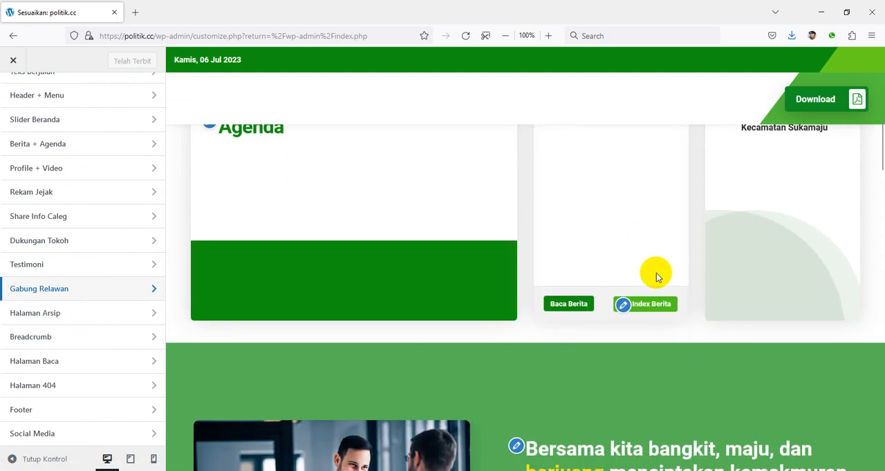
left_click(647, 309)
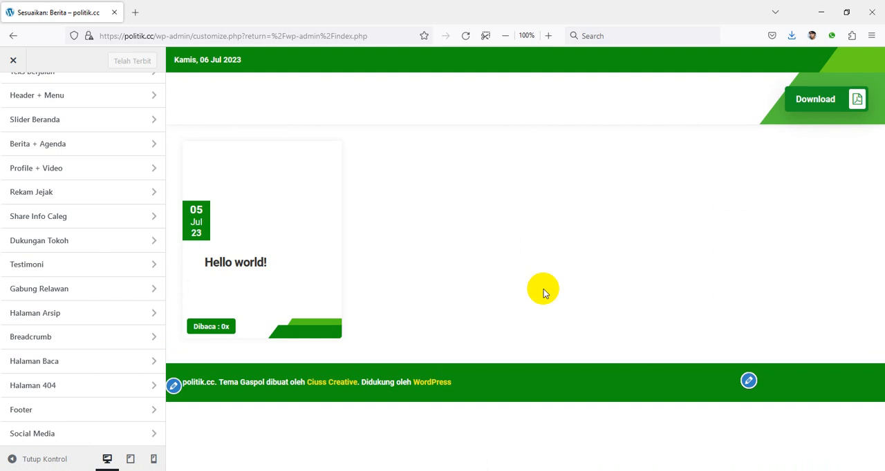
Check the Halaman Baca settings with the Hello world! post open in the preview, and return to the Gaspol settings list
left_click(74, 362)
left_click(289, 275)
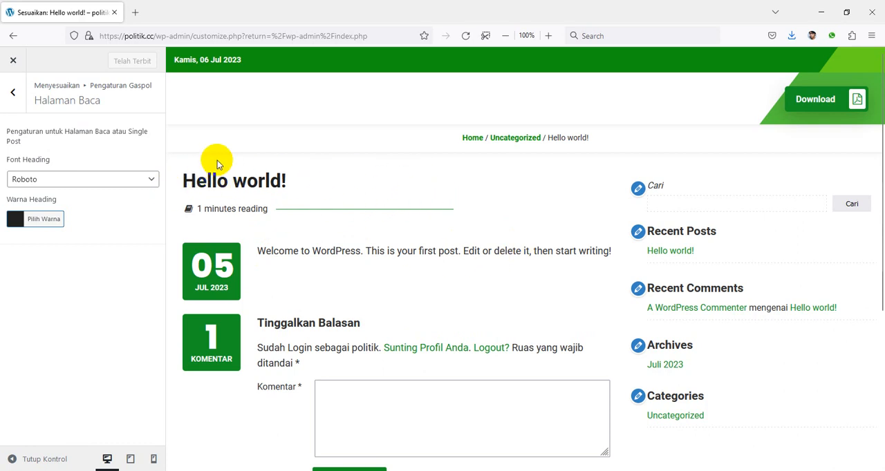
left_click(13, 98)
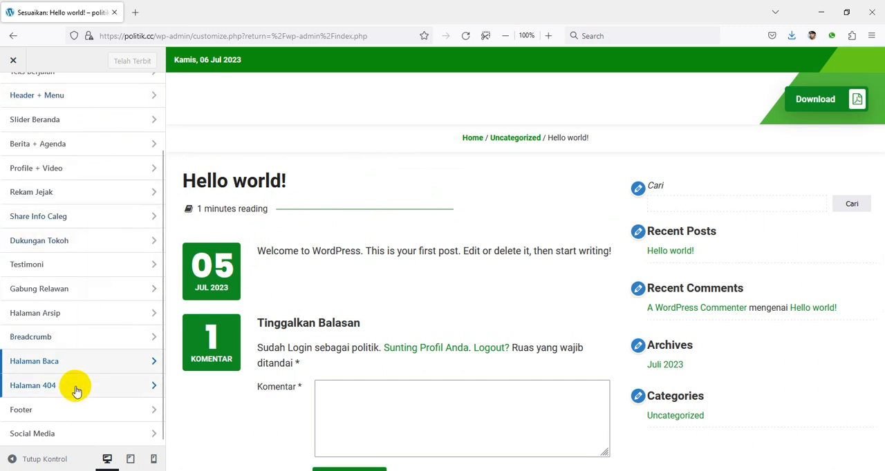
Review the Footer settings, including the copyright field and the colour options for the mobile sticky footer, menu and sidebar toggles
left_click(141, 409)
scroll(449, 315, "down", 3)
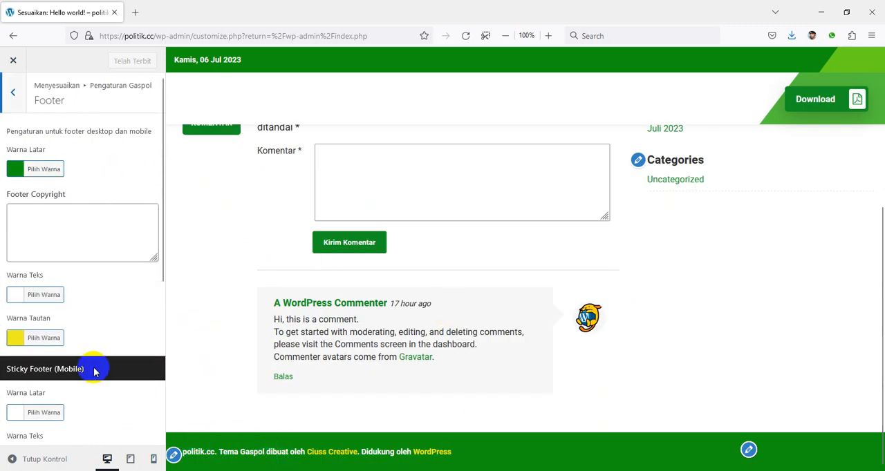
scroll(148, 369, "down", 7)
scroll(95, 372, "up", 3)
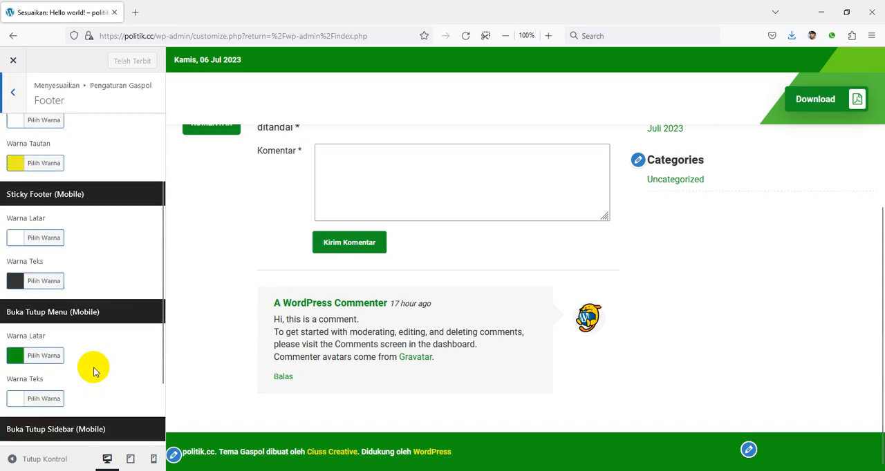
scroll(95, 372, "up", 3)
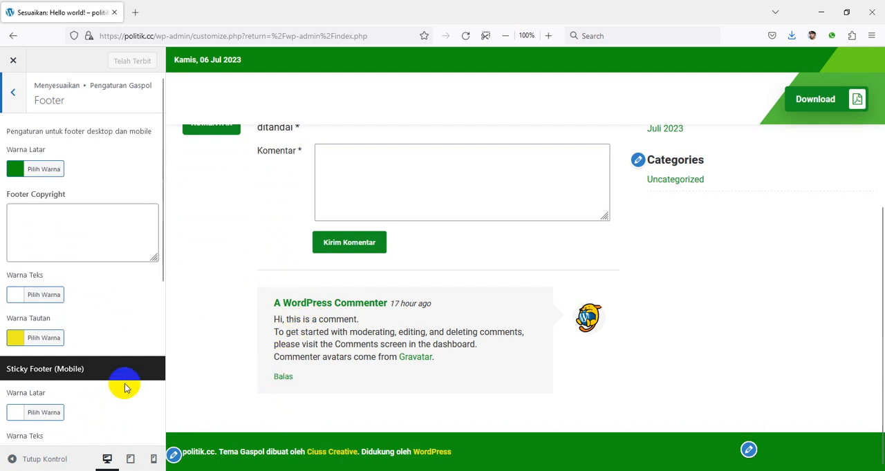
Switch the preview to mobile size and compare its sticky footer with the mobile colour options in the Footer settings
left_click(154, 461)
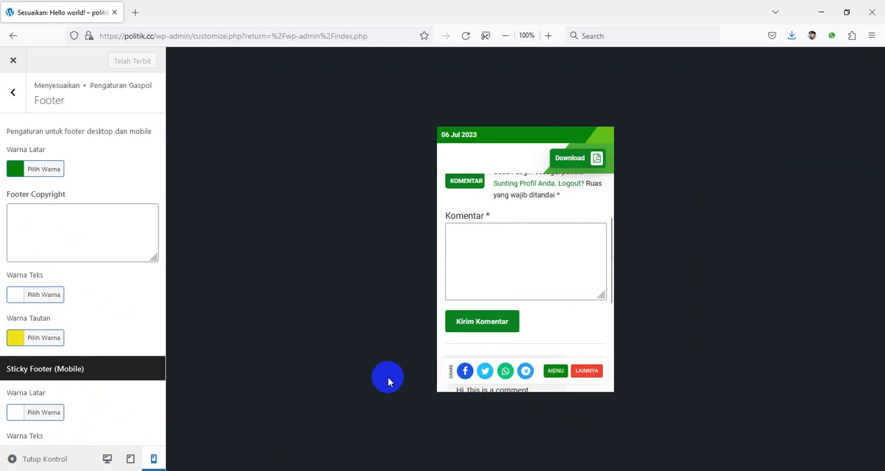
scroll(104, 385, "down", 4)
scroll(41, 394, "up", 3)
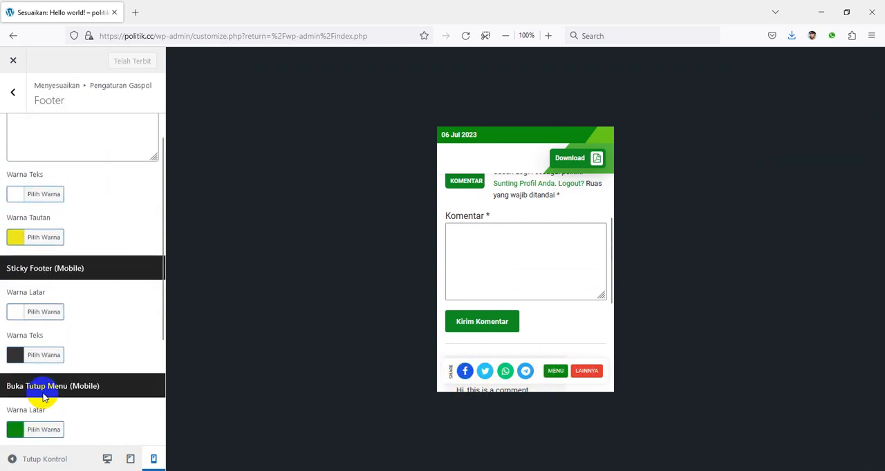
scroll(43, 397, "up", 2)
scroll(76, 256, "down", 4)
scroll(89, 302, "up", 4)
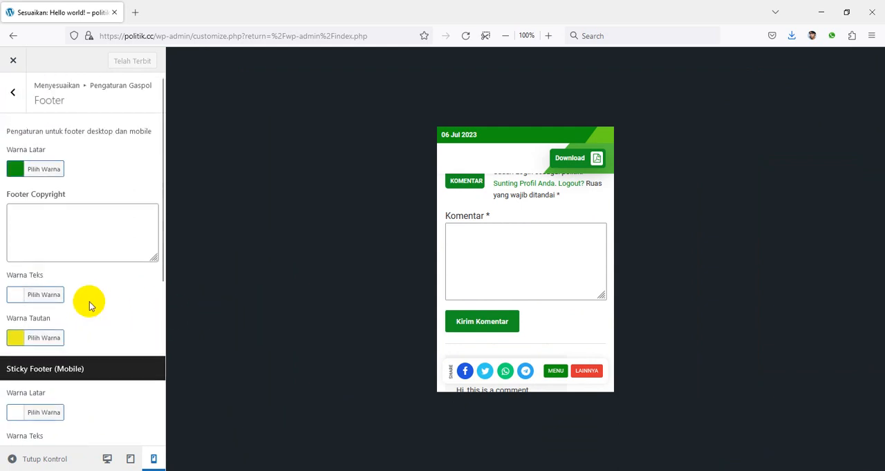
Return to the main customizer list and switch the preview back to desktop size
left_click(15, 94)
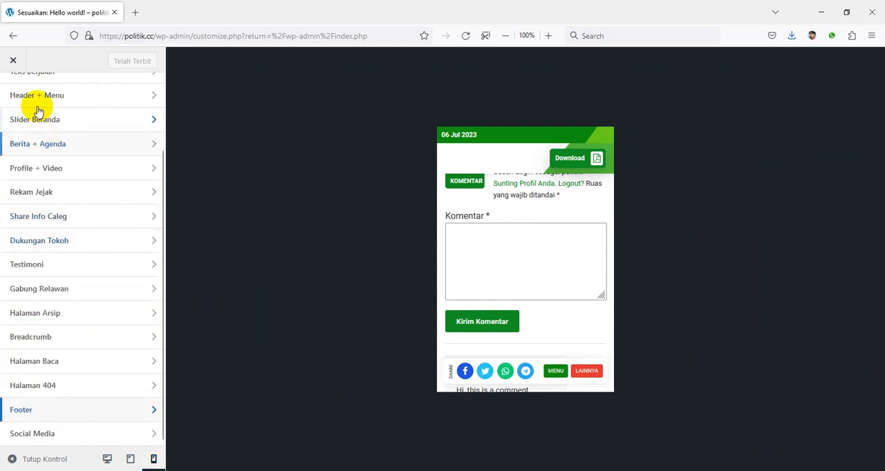
scroll(72, 200, "up", 3)
left_click(14, 94)
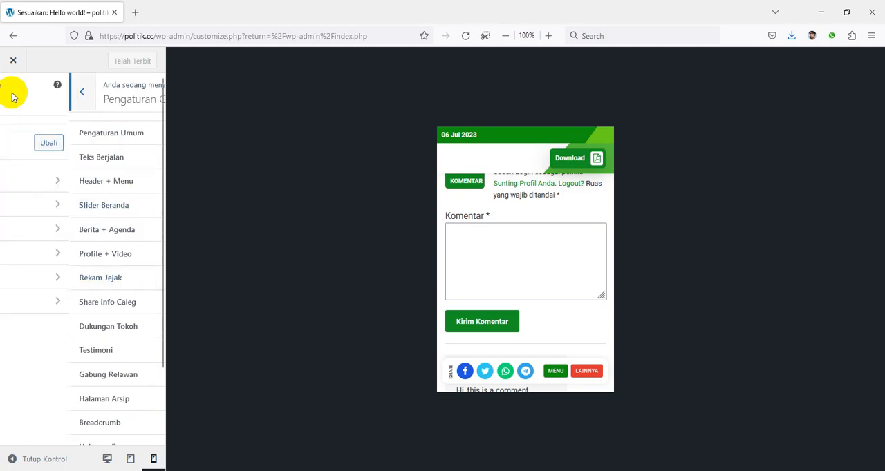
left_click(107, 460)
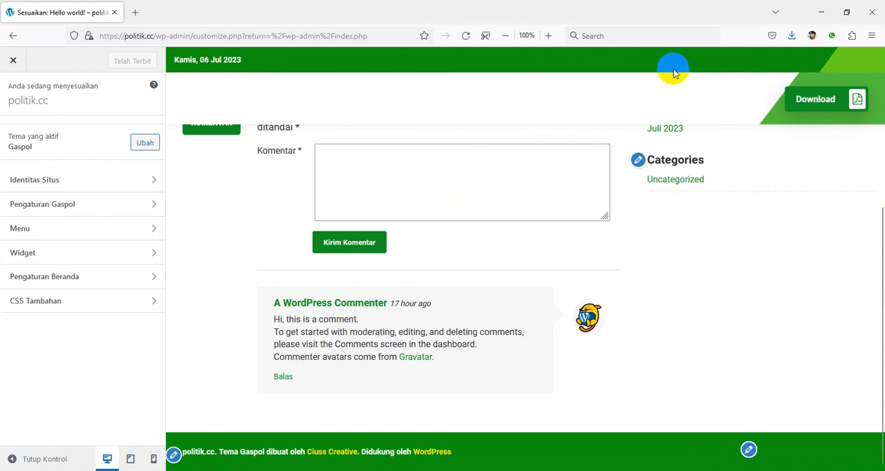
Create a new menu named Menu Utama and assign it to the Header Tema location
left_click(42, 235)
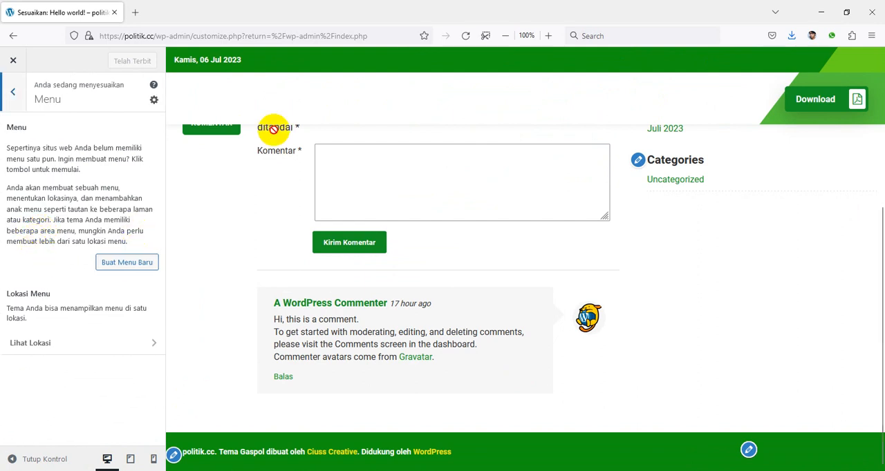
left_click(130, 267)
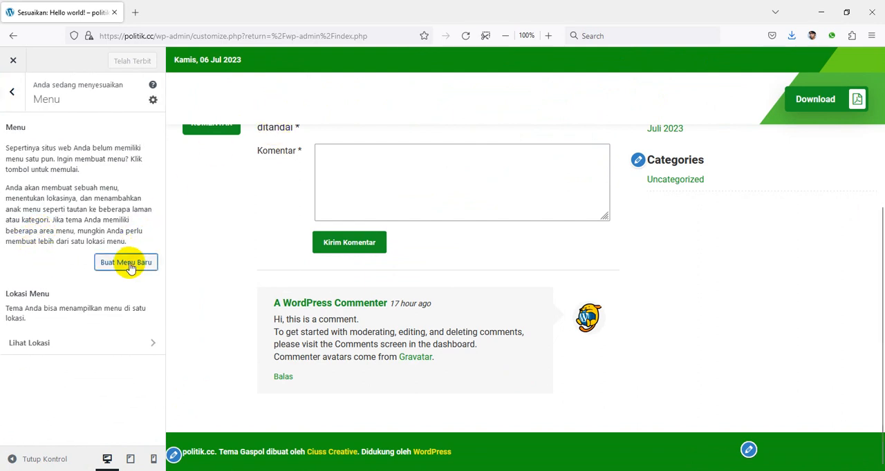
left_click(127, 146)
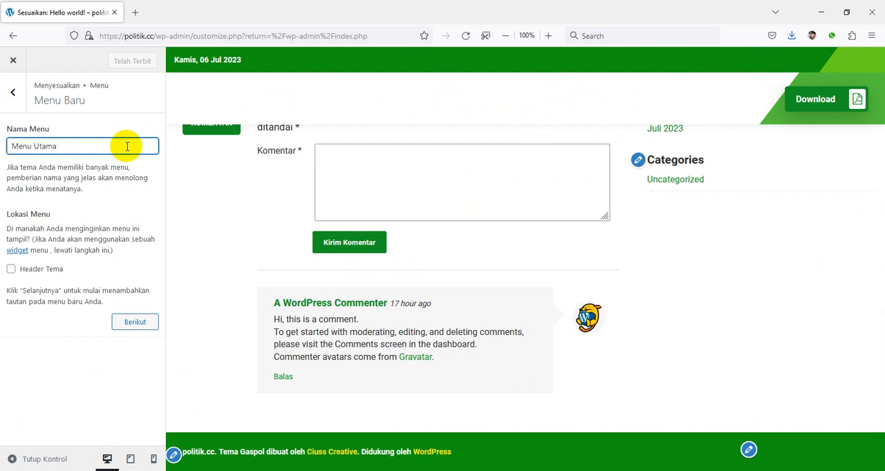
left_click(11, 269)
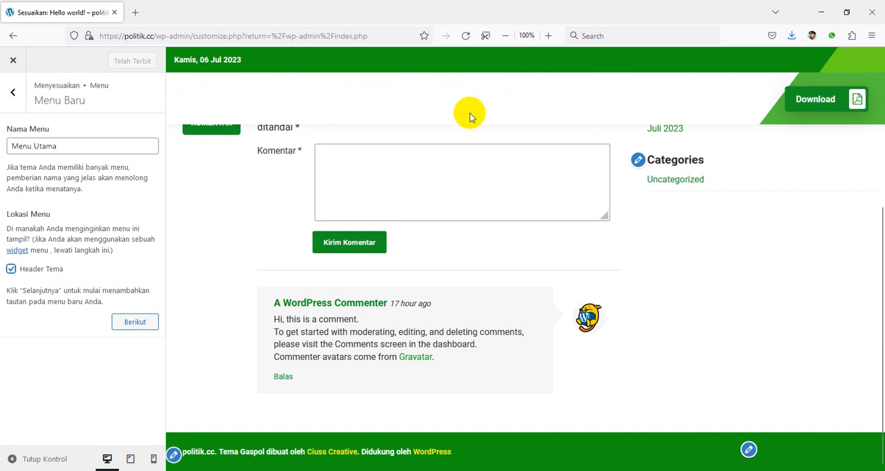
left_click(136, 322)
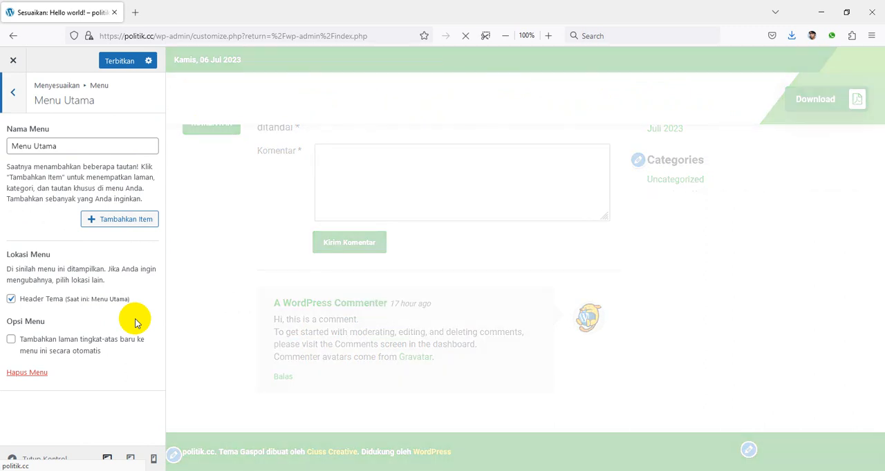
left_click(117, 220)
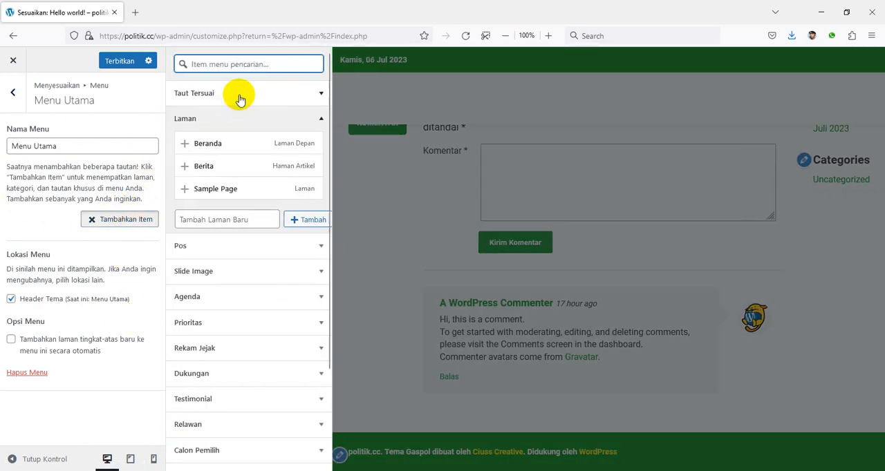
left_click(322, 120)
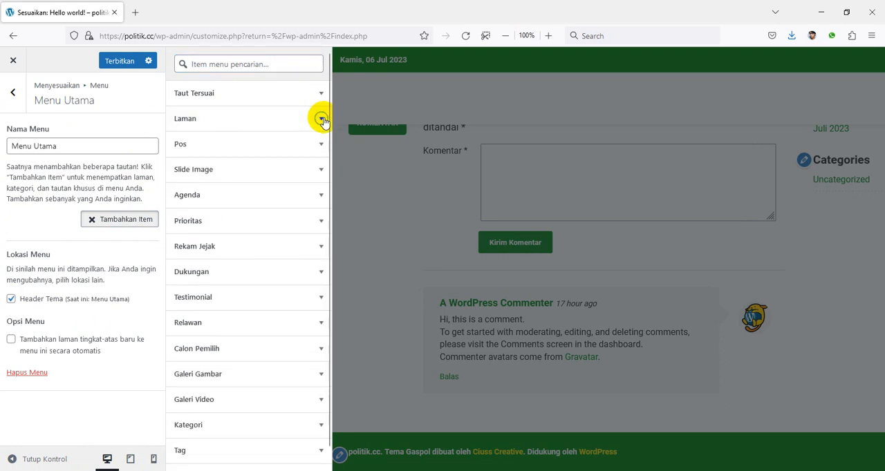
scroll(298, 363, "down", 2)
scroll(302, 345, "up", 2)
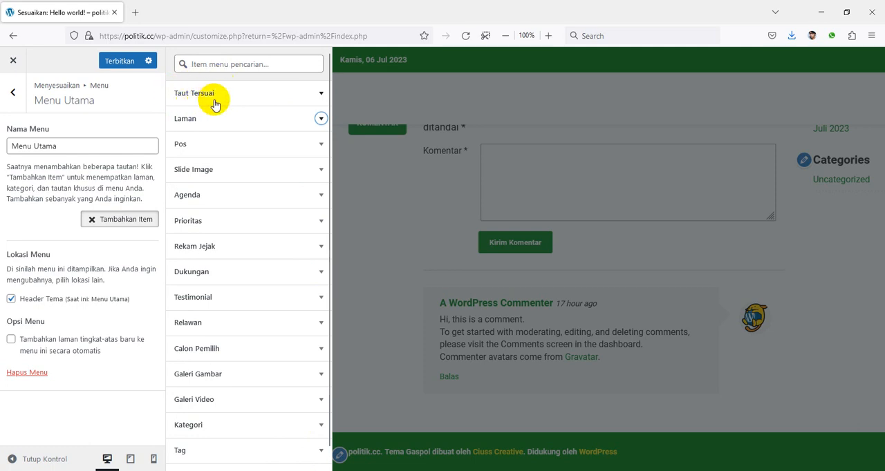
left_click(320, 93)
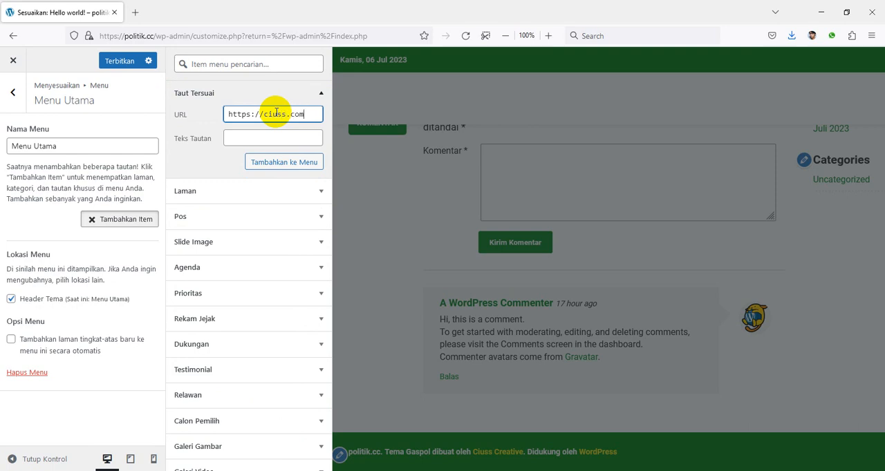
left_click(286, 141)
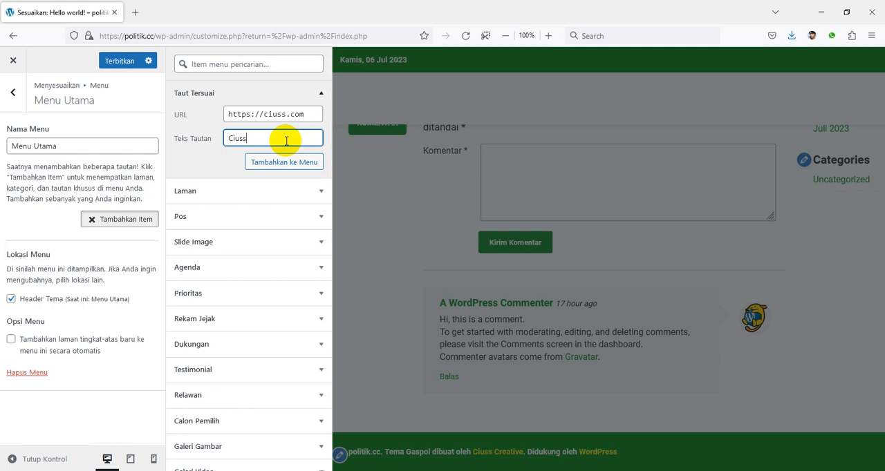
left_click(291, 162)
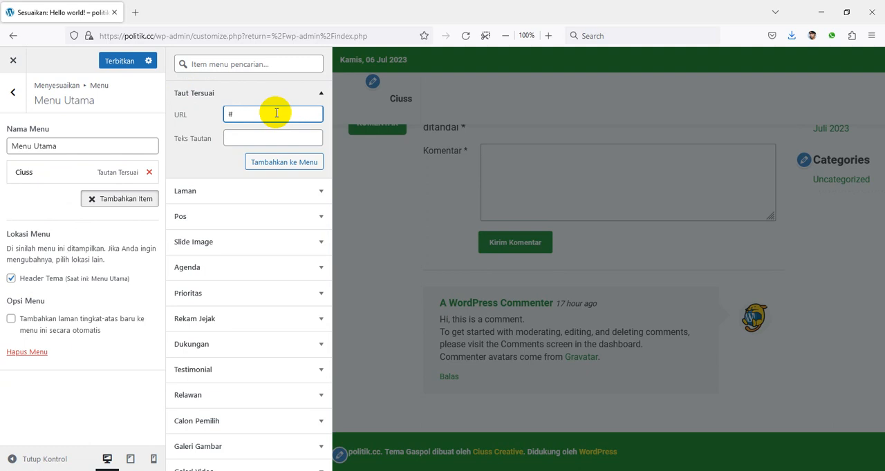
left_click(284, 141)
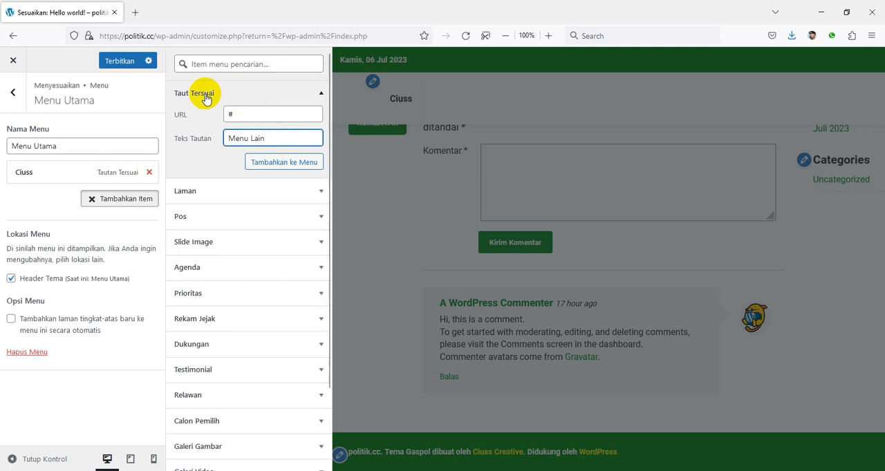
left_click(296, 162)
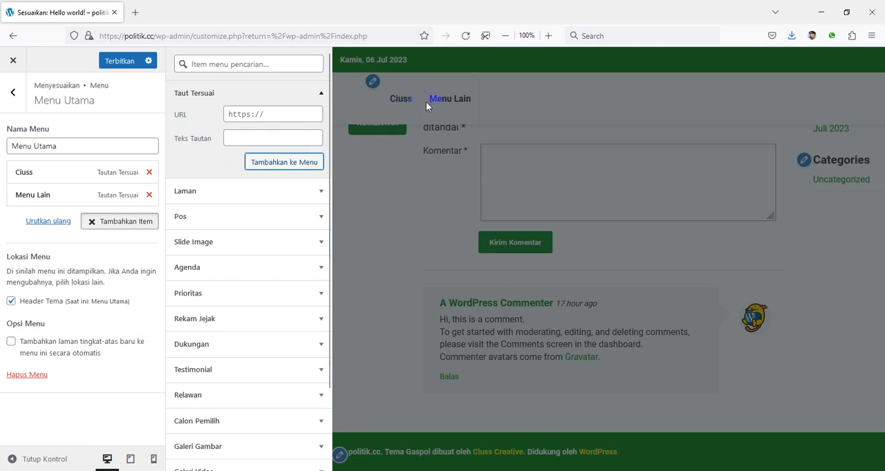
Add the Beranda page to Menu Utama and move it above Ciuss as the first item
left_click(318, 94)
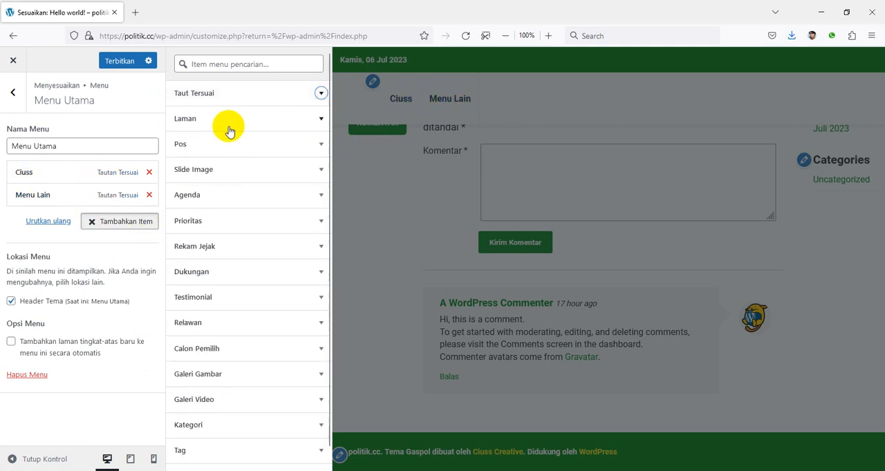
left_click(313, 123)
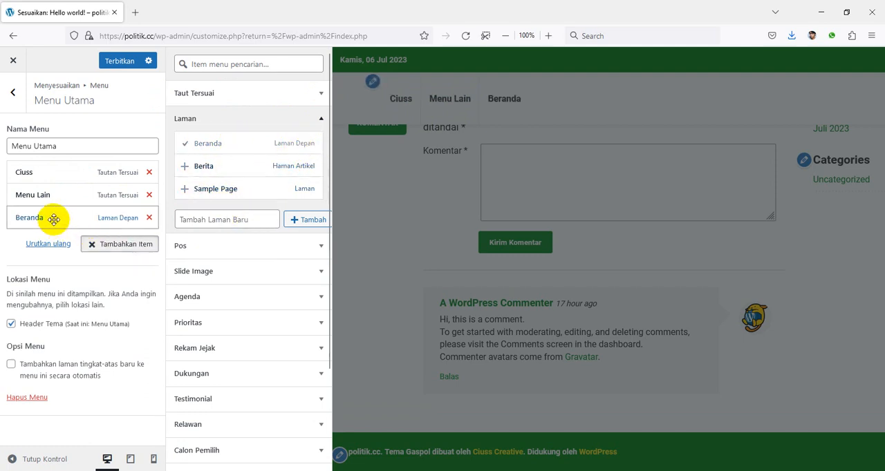
left_click_drag(54, 219, 53, 161)
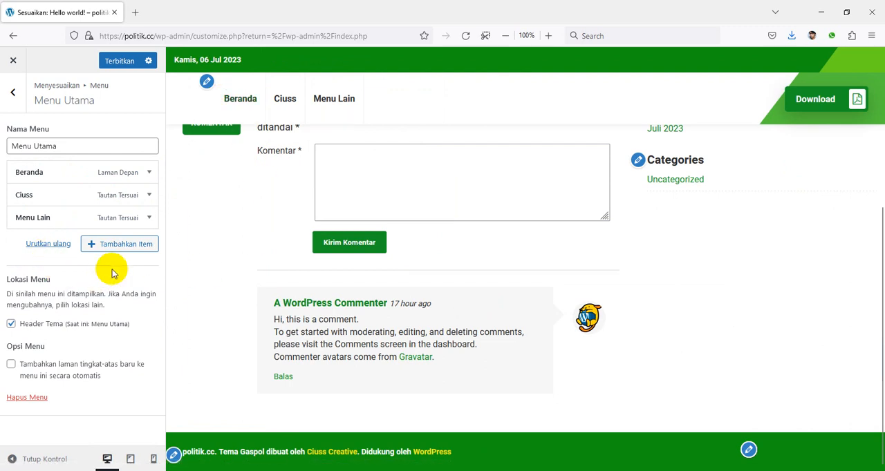
Examine which Agenda and Prioritas entries, including their archive pages, are available to add to Menu Utama
left_click(127, 246)
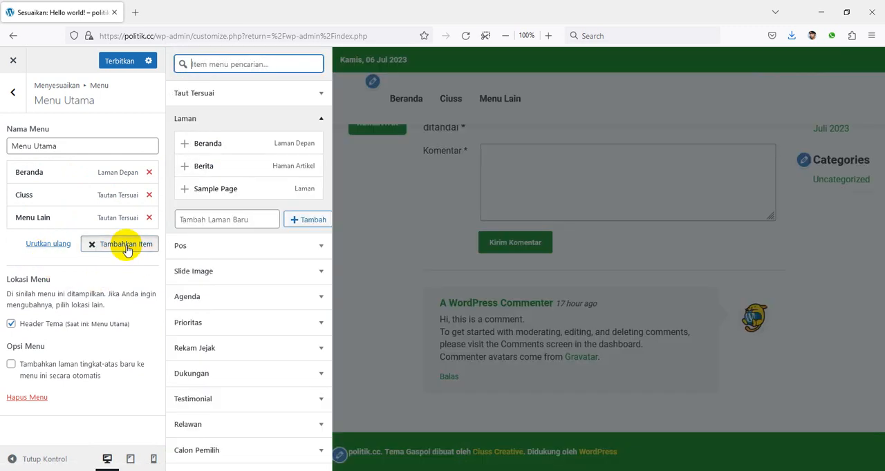
left_click(322, 120)
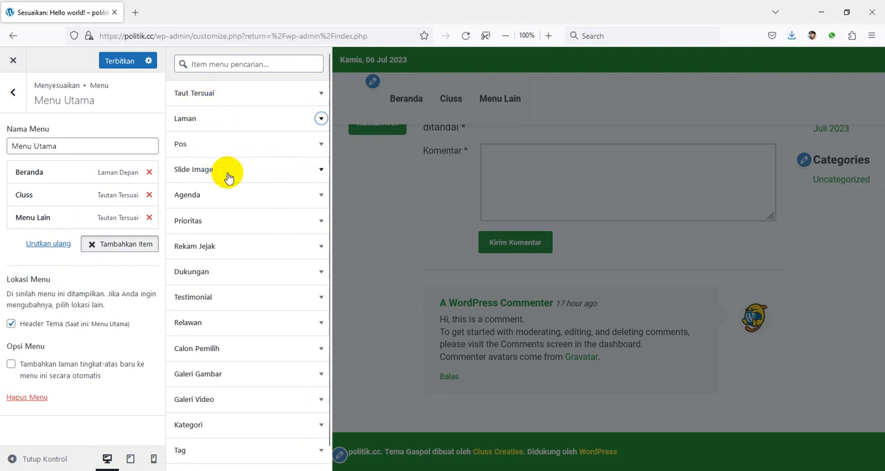
left_click(319, 197)
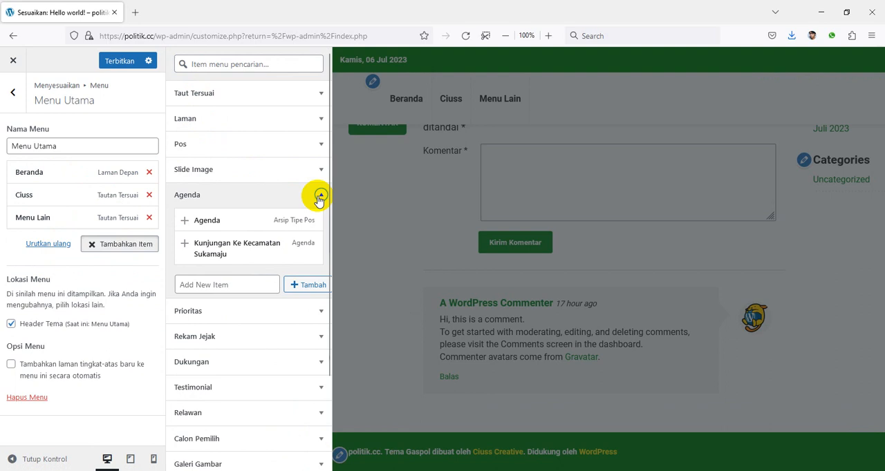
left_click(320, 196)
left_click(319, 221)
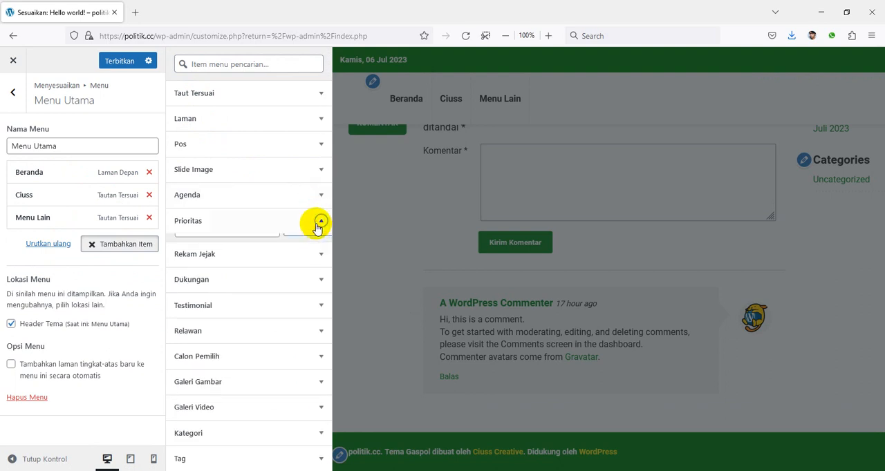
left_click(320, 221)
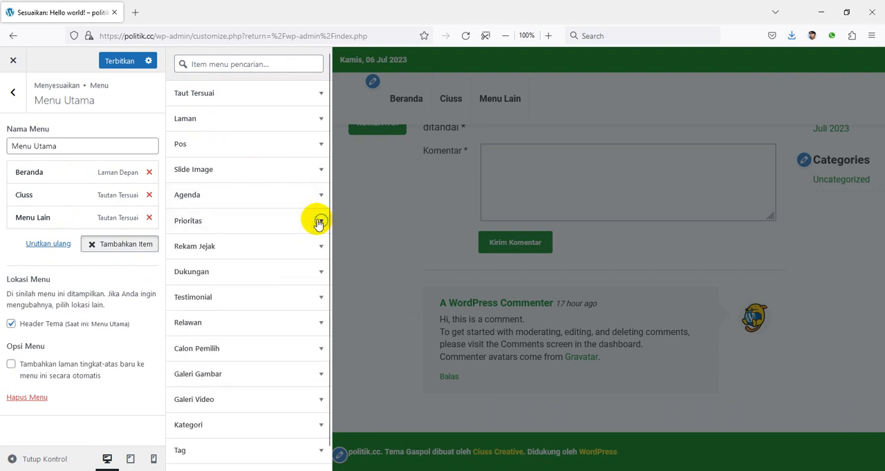
left_click(320, 196)
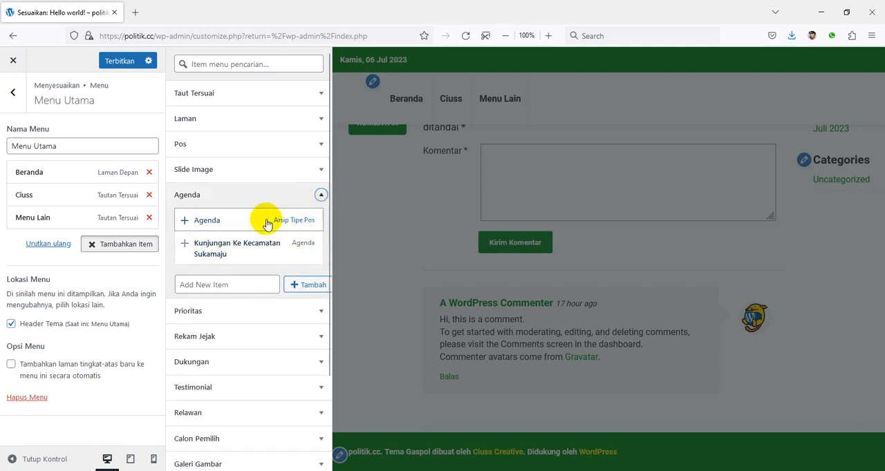
left_click(318, 311)
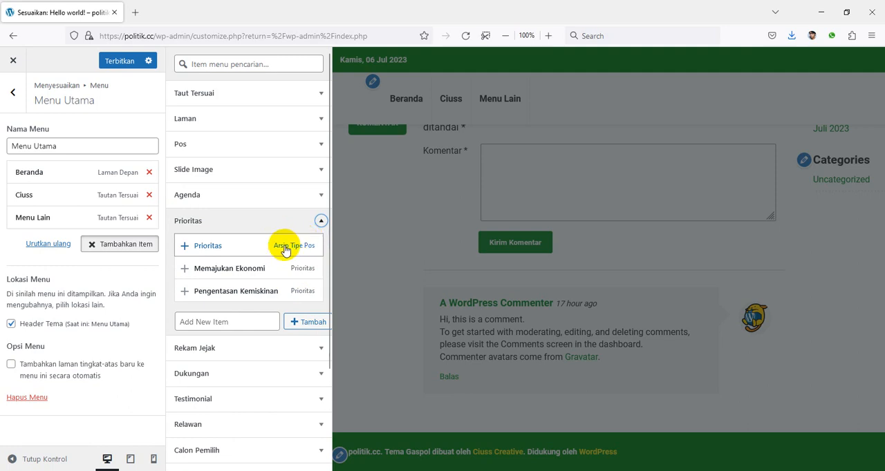
left_click(319, 198)
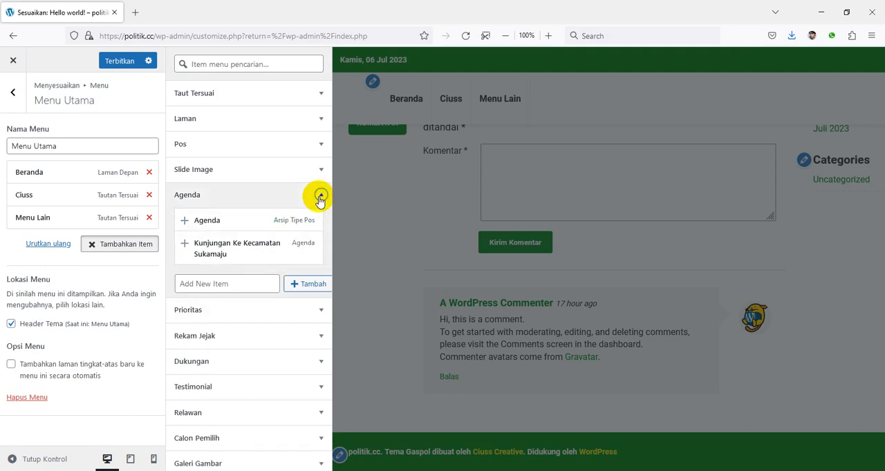
Add the Agenda, Prioritas and Rekam Jejak archive pages to the end of Menu Utama and publish the changes
left_click(316, 195)
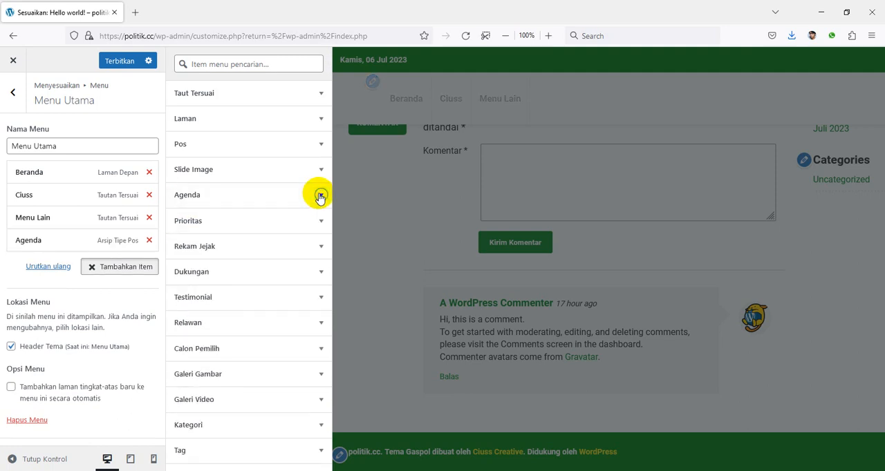
left_click(309, 221)
left_click(302, 246)
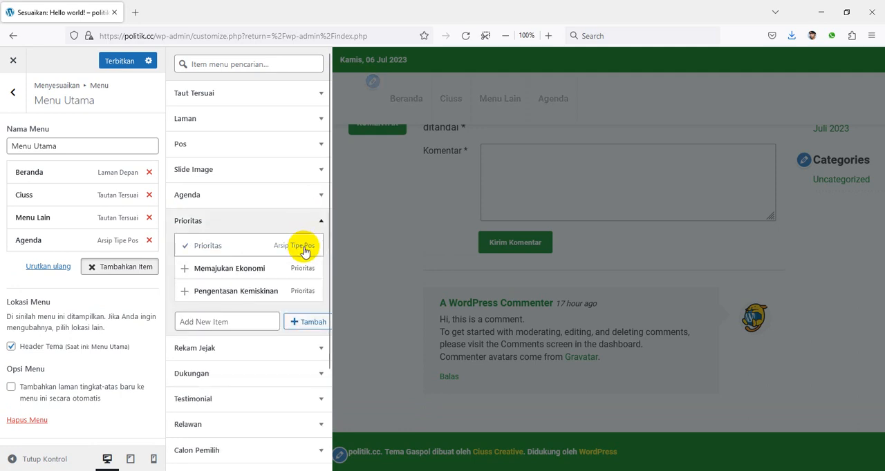
left_click(321, 221)
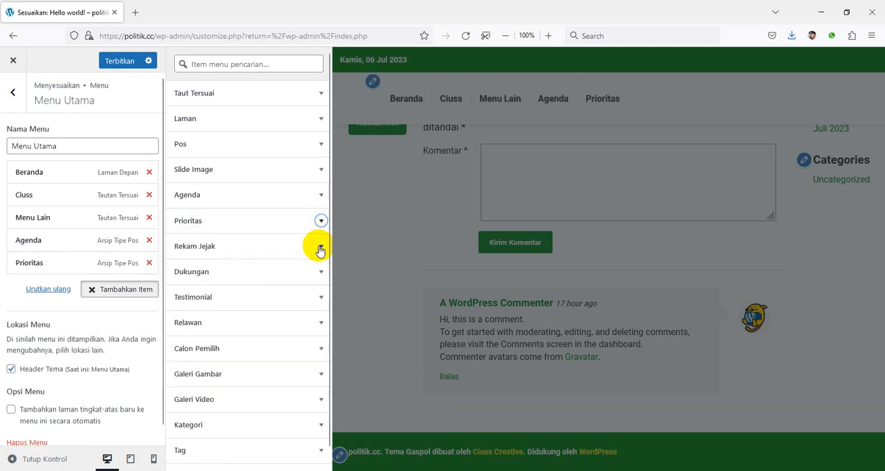
left_click(320, 248)
left_click(306, 275)
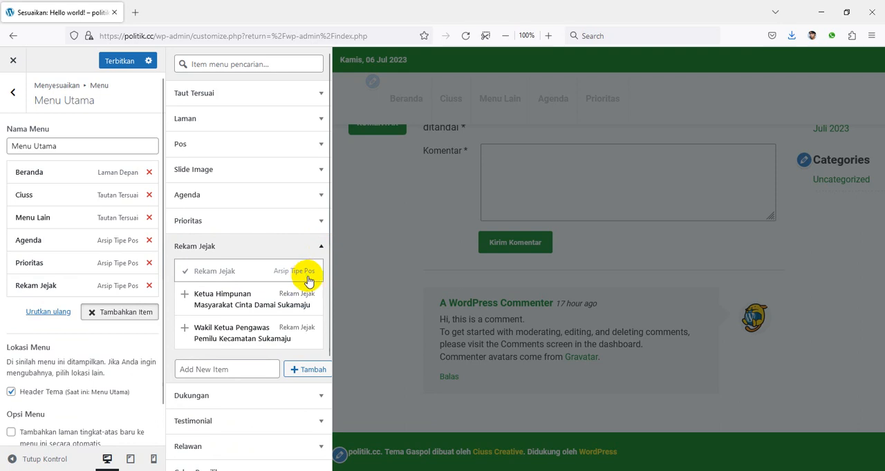
left_click(121, 67)
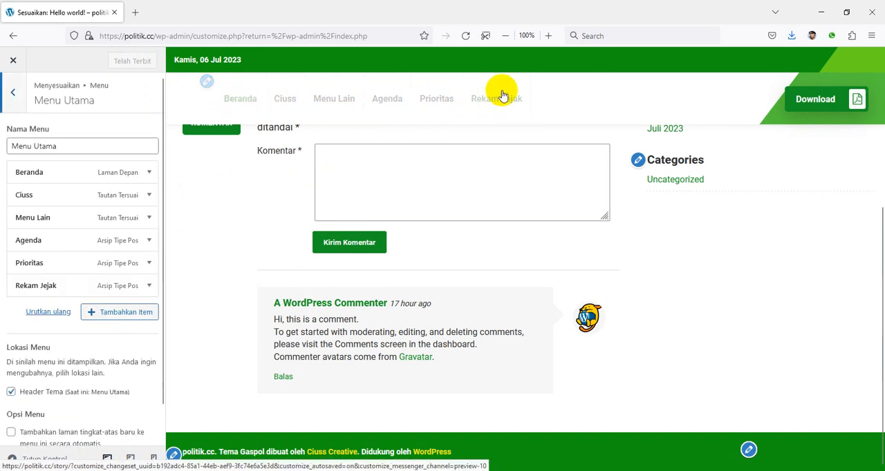
Check the URL and navigation label of the Menu Lain item in Menu Utama
left_click(122, 312)
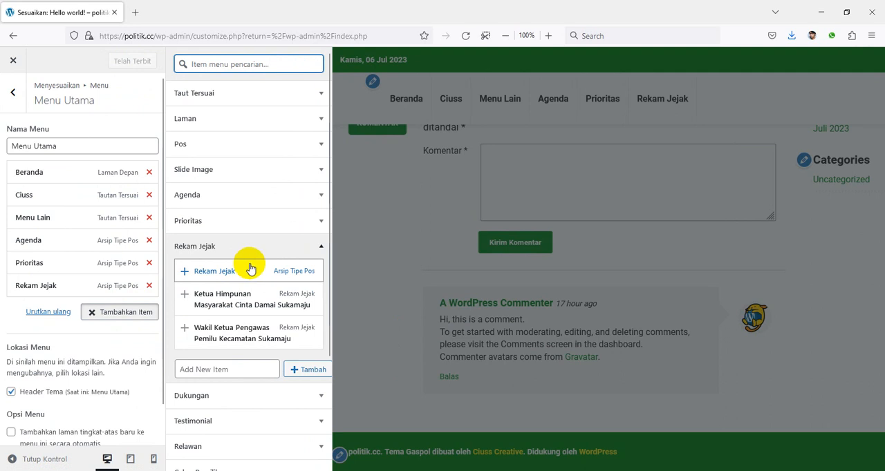
left_click(320, 246)
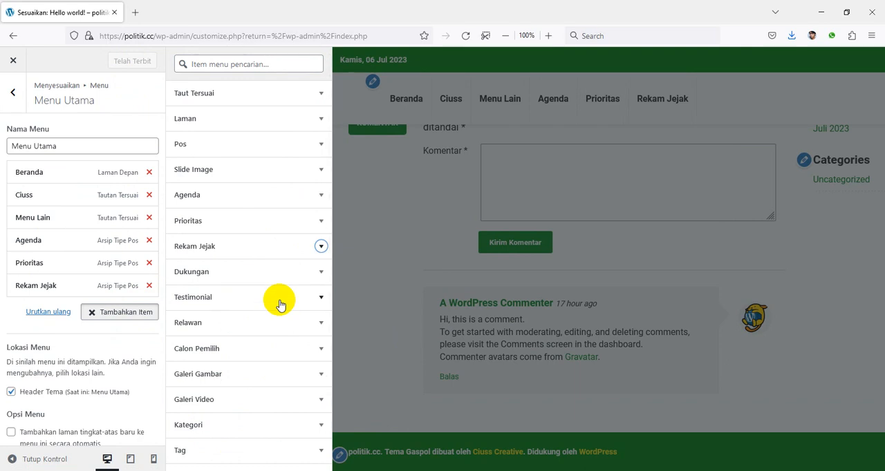
left_click(123, 218)
left_click(97, 252)
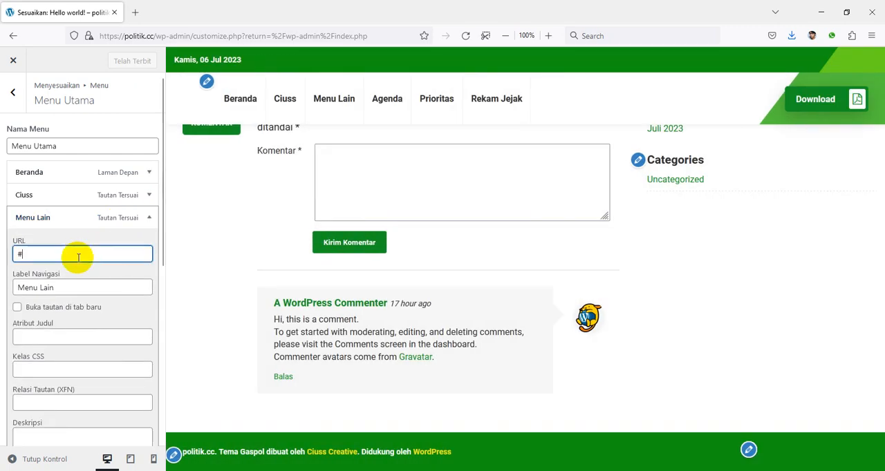
left_click(125, 217)
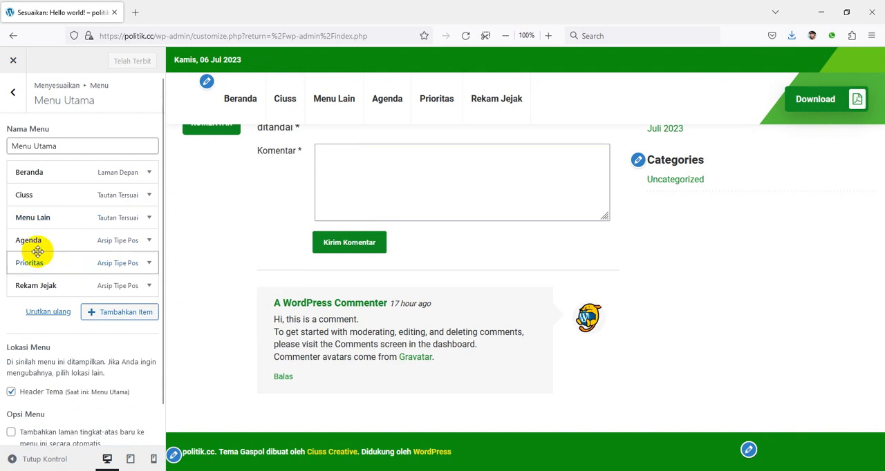
Nest Agenda and Prioritas as sub-items under Menu Lain, check the dropdown in the preview and publish
left_click_drag(33, 240, 43, 239)
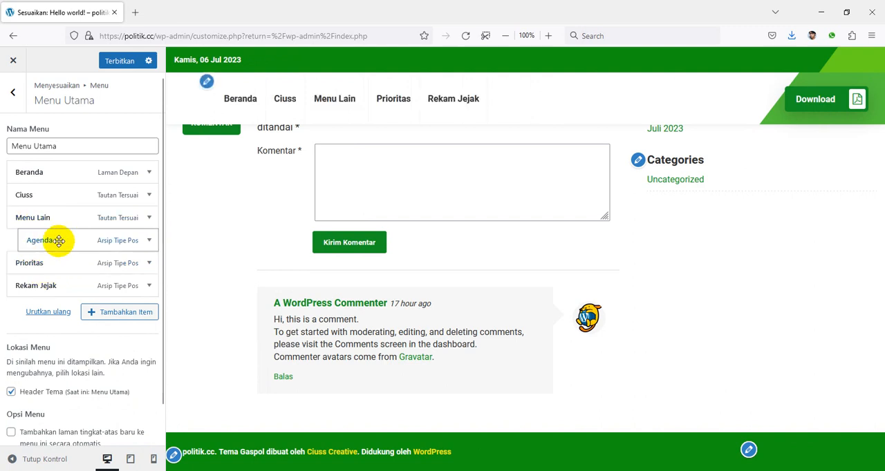
left_click_drag(39, 264, 55, 275)
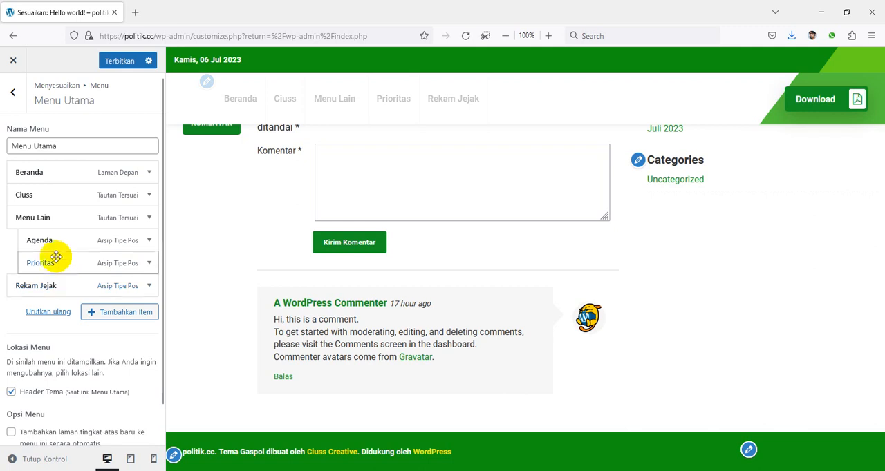
mouse_move(331, 110)
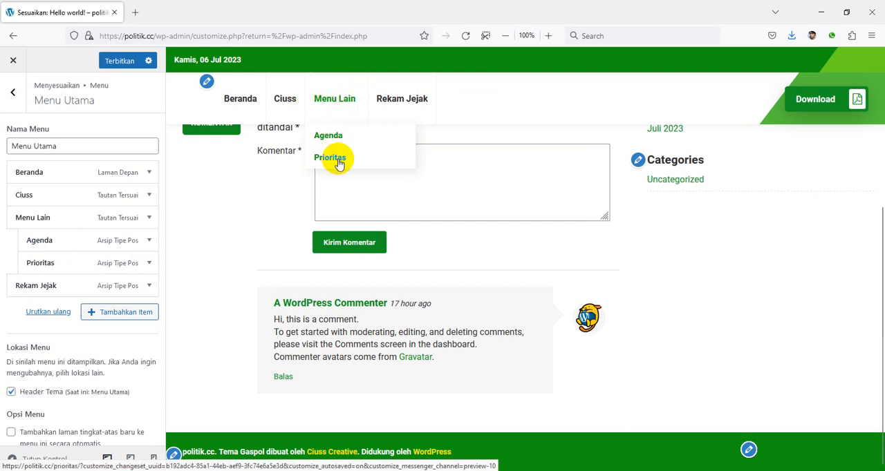
left_click(118, 62)
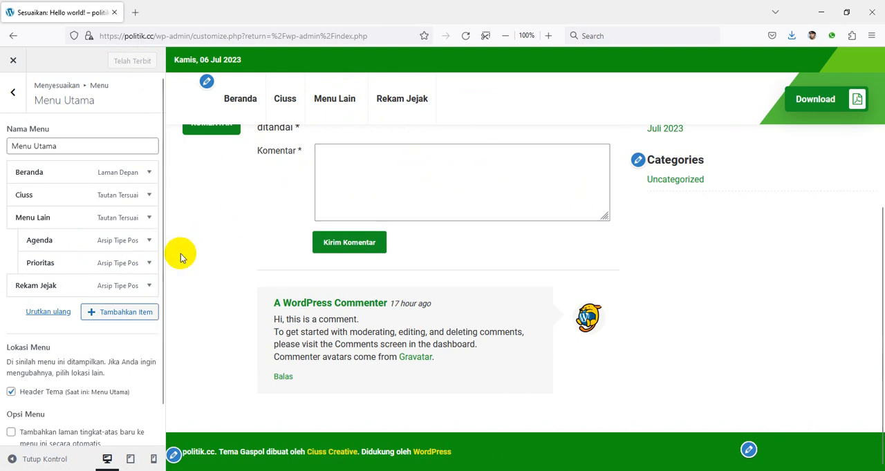
Add the Testimonial archive page to Menu Utama as the last top-level item and publish the change
left_click(143, 312)
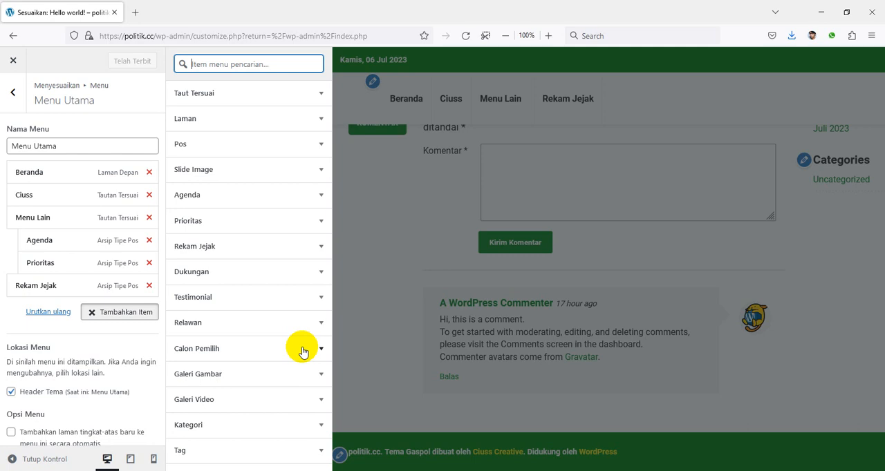
left_click(318, 196)
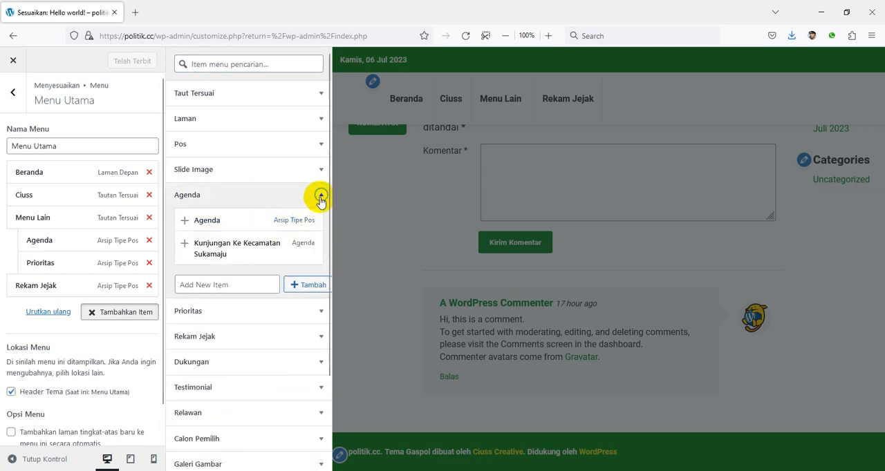
left_click(320, 196)
left_click(317, 300)
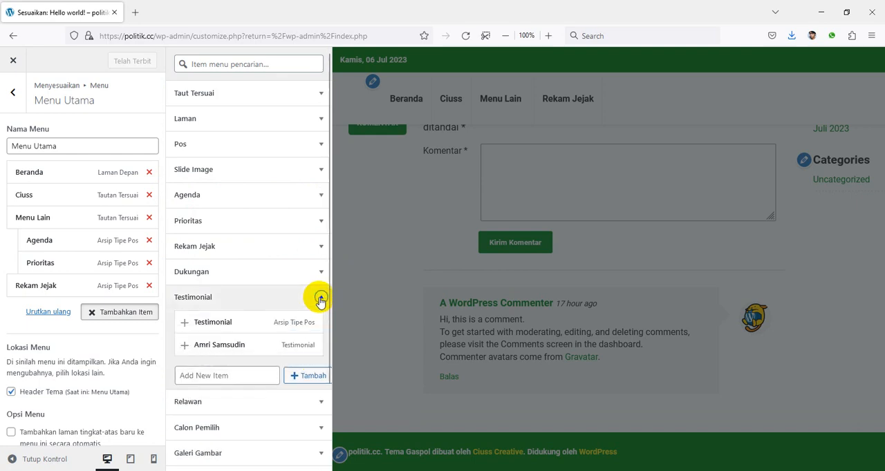
left_click(296, 328)
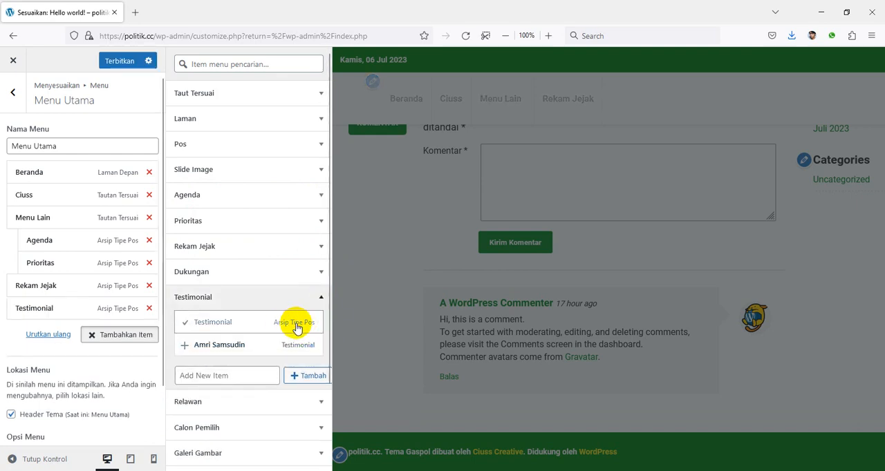
left_click(119, 61)
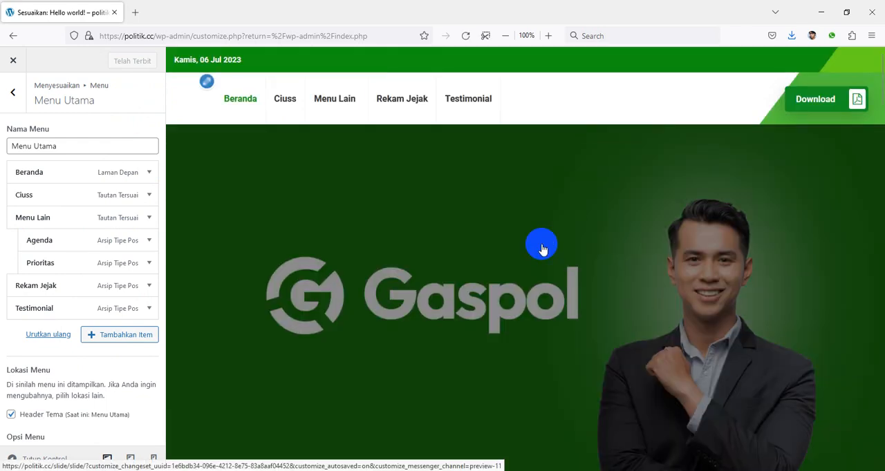
Review the homepage preview from the slide image through its content blocks to the footer
scroll(546, 249, "down", 15)
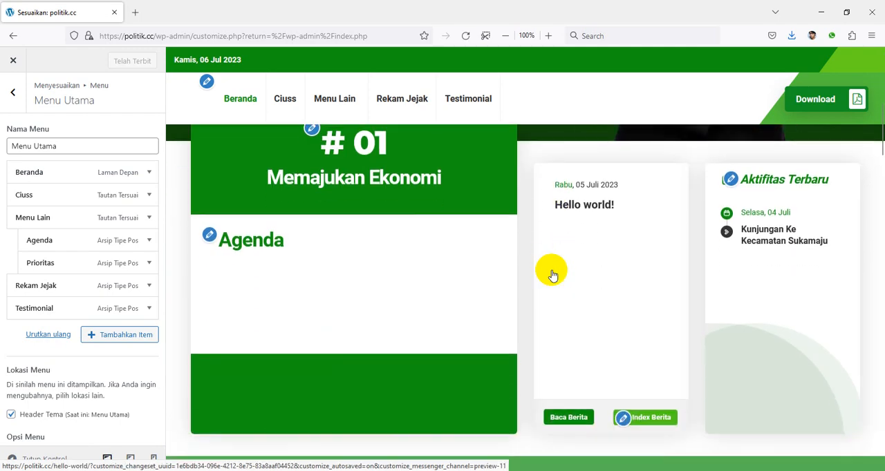
scroll(612, 304, "down", 15)
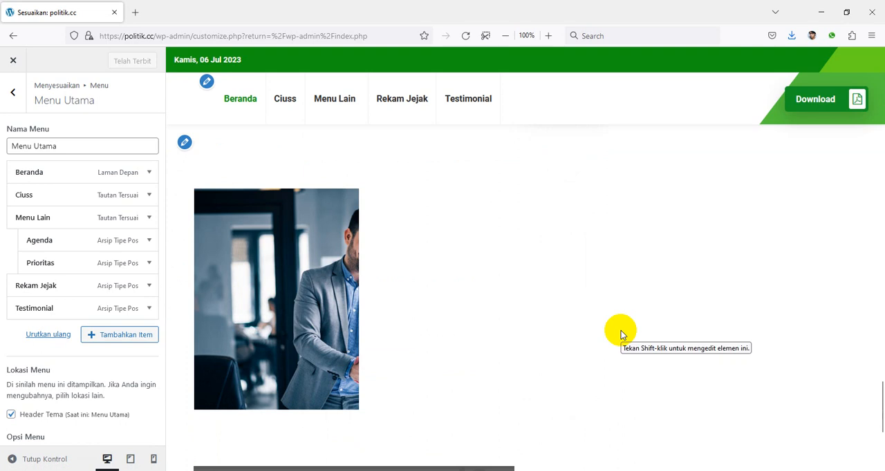
scroll(621, 332, "down", 4)
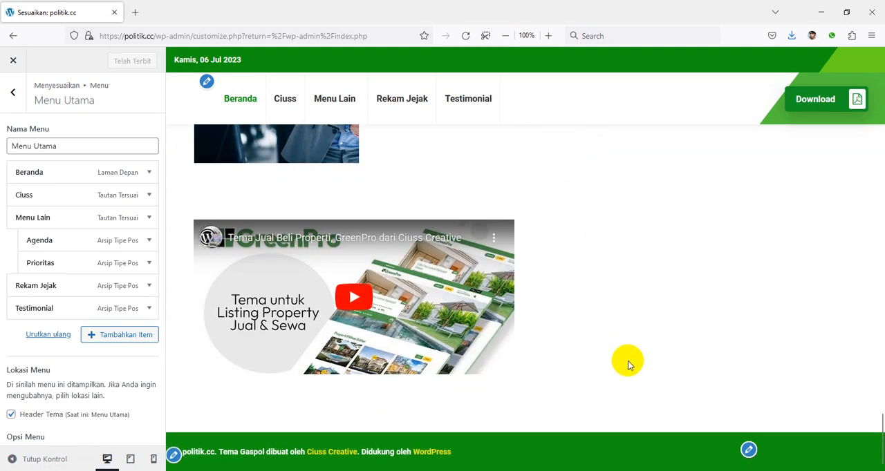